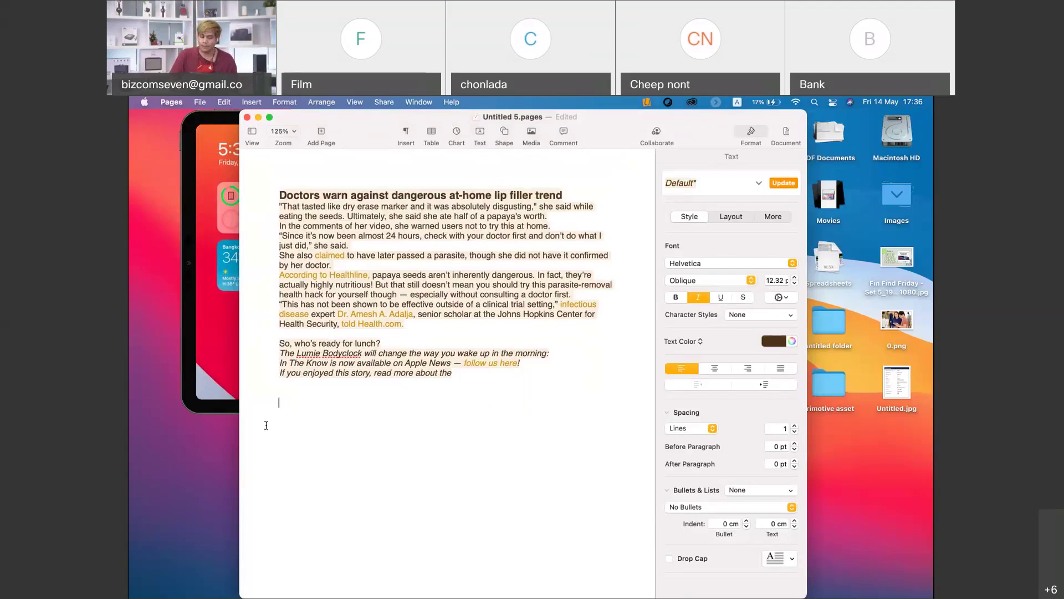
Insert a photo taken with the iPad Pro below the article text in the Pages document.
scroll(345, 417, "down", 2)
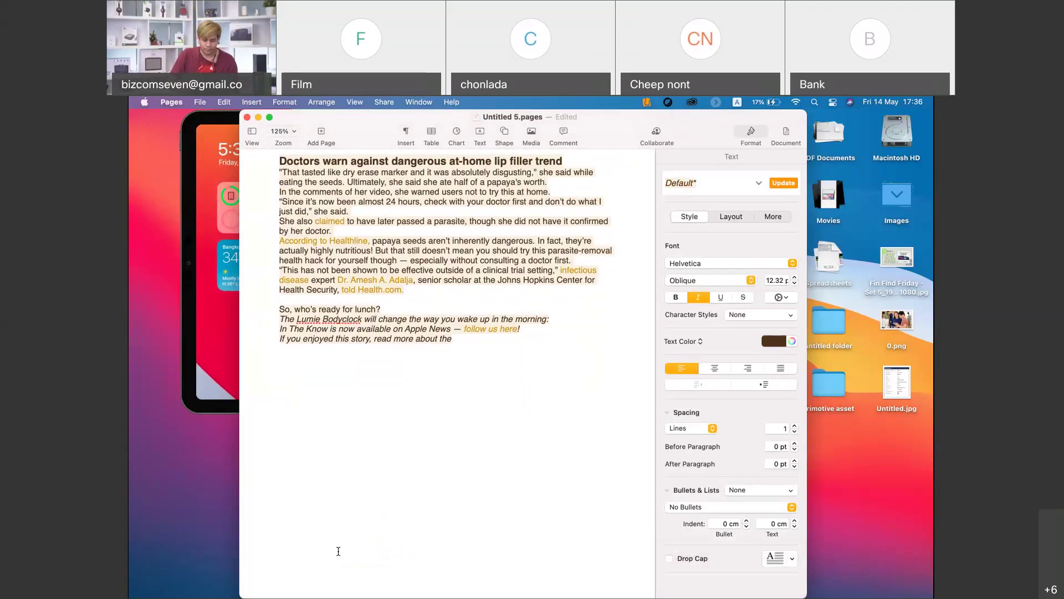
right_click(318, 432)
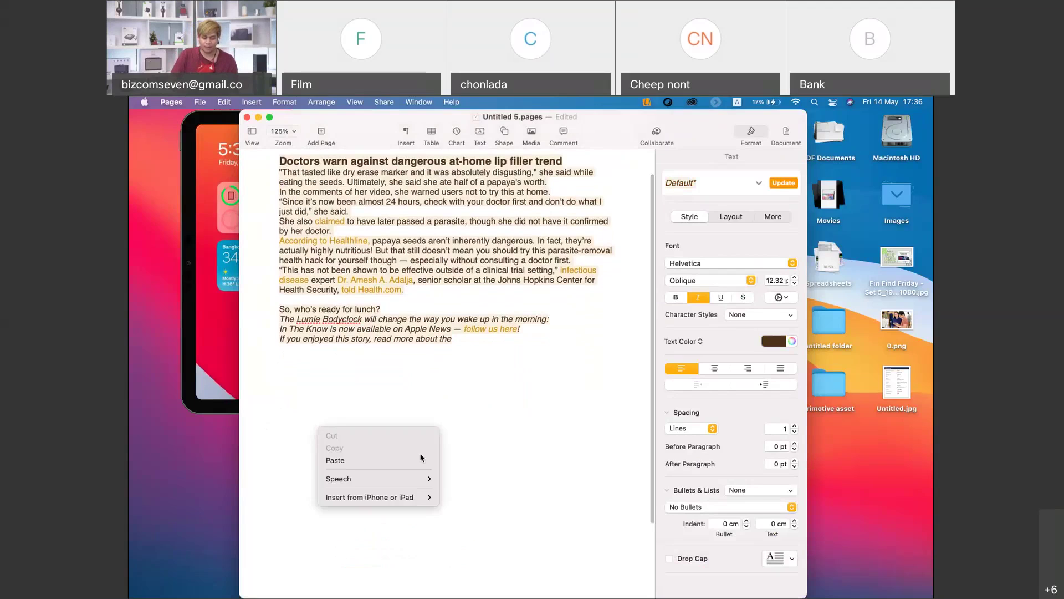
mouse_move(415, 499)
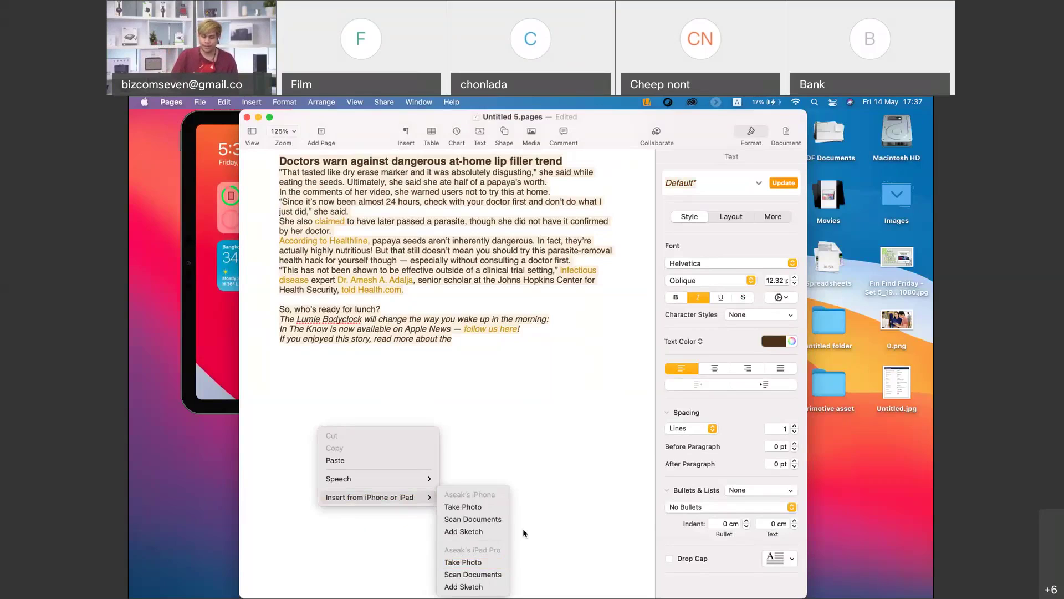
left_click(475, 563)
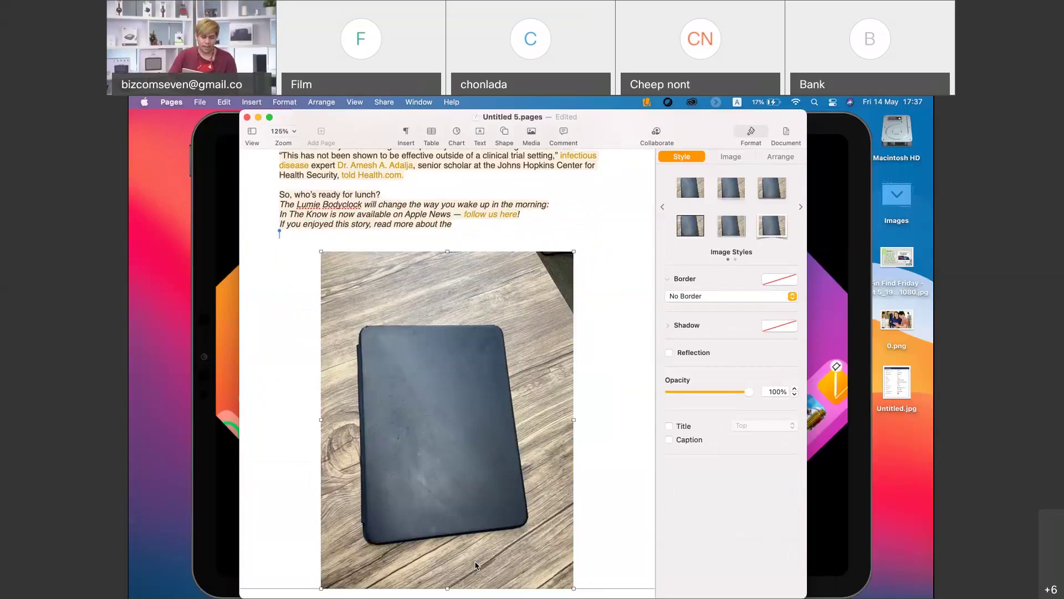
scroll(476, 565, "down", 2)
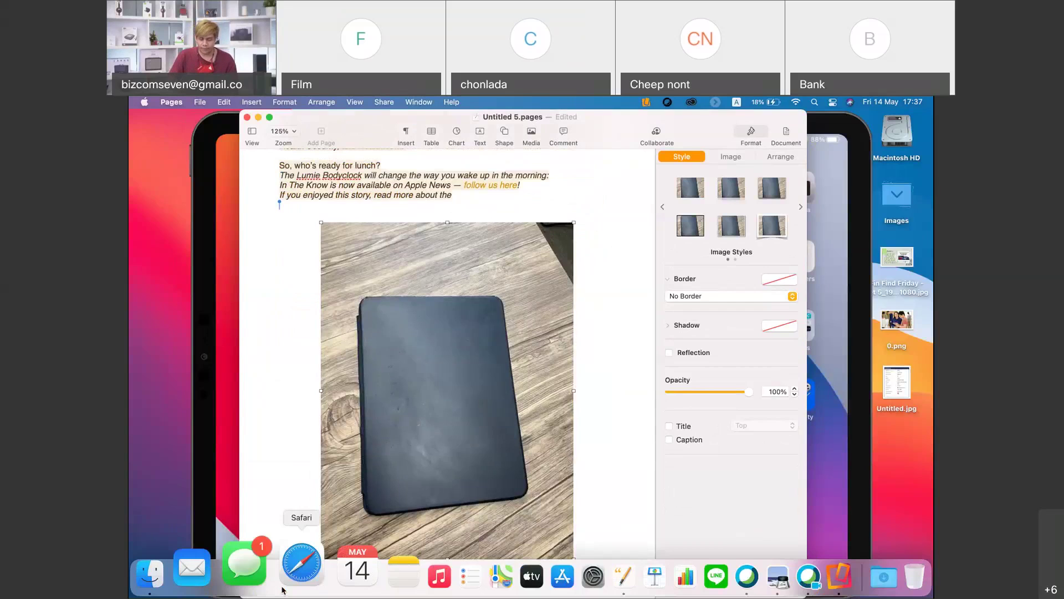
Switch to Mail, start a new message and insert a photo taken with the iPad Pro into its body.
left_click(206, 575)
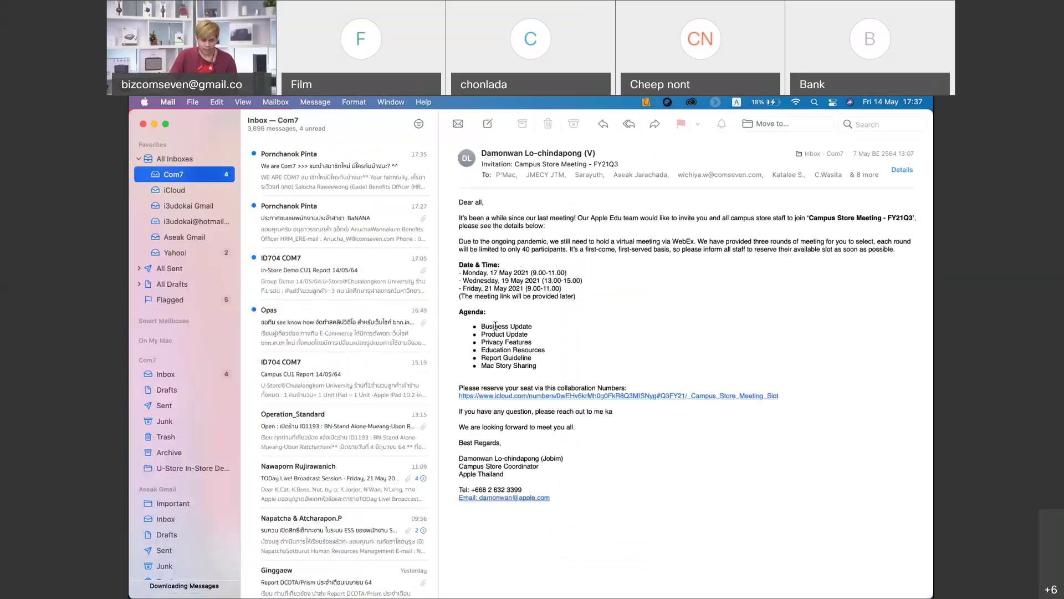
left_click_drag(647, 125, 129, 209)
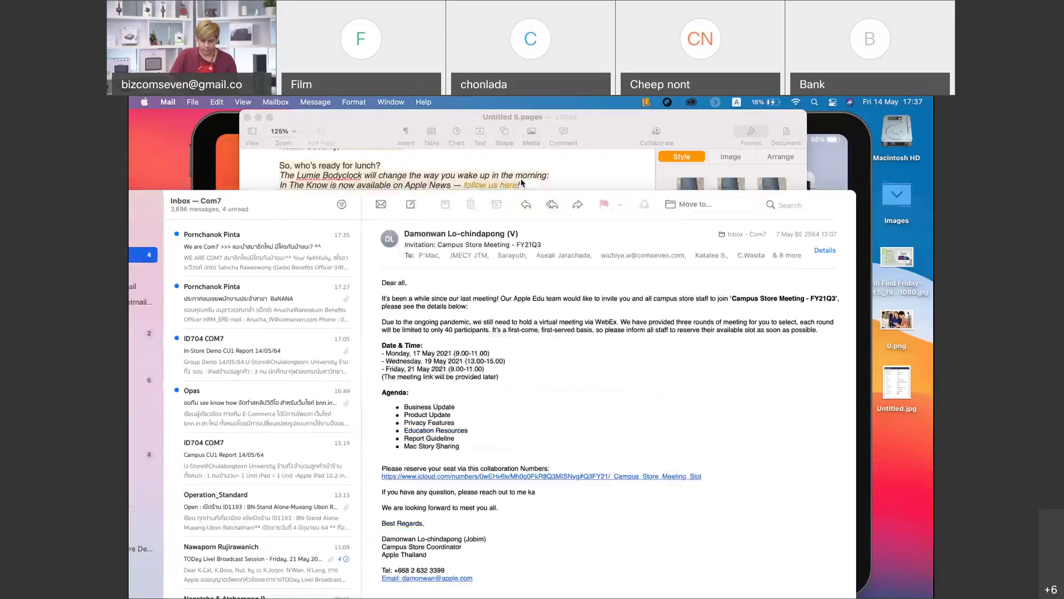
left_click(410, 204)
right_click(491, 346)
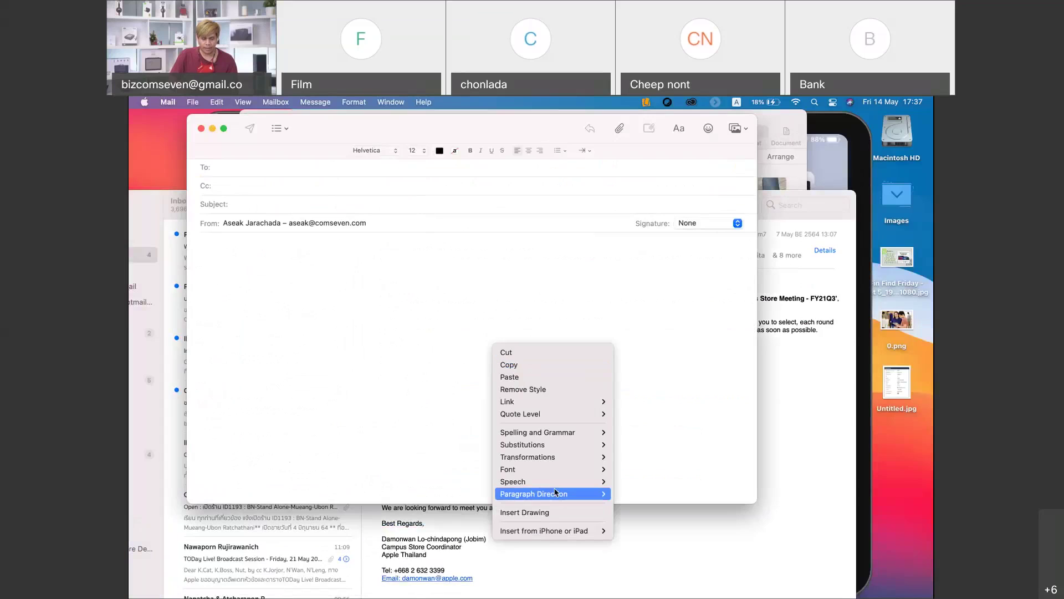
mouse_move(596, 531)
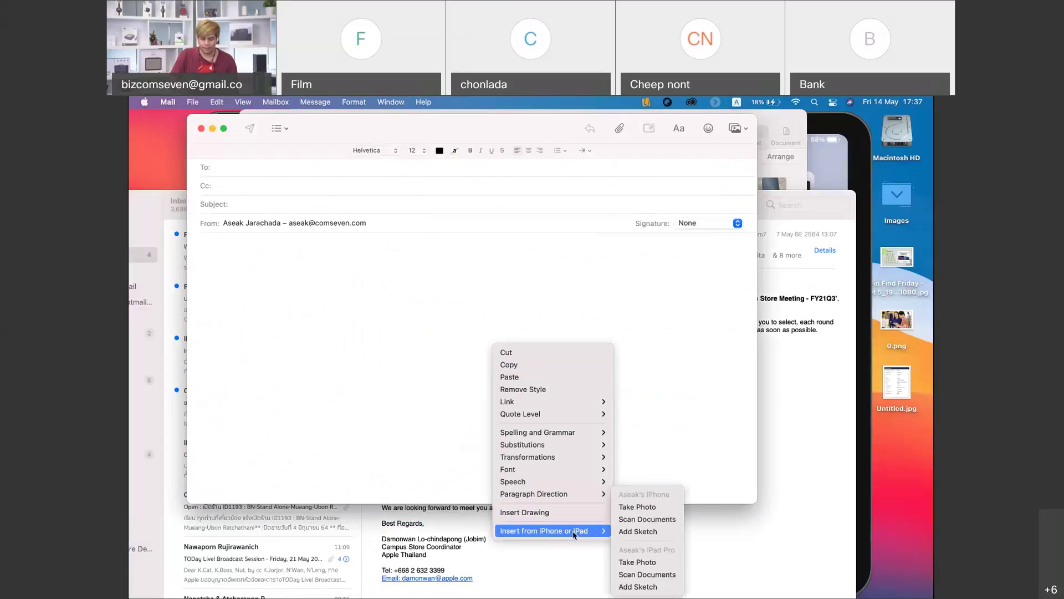
left_click(667, 563)
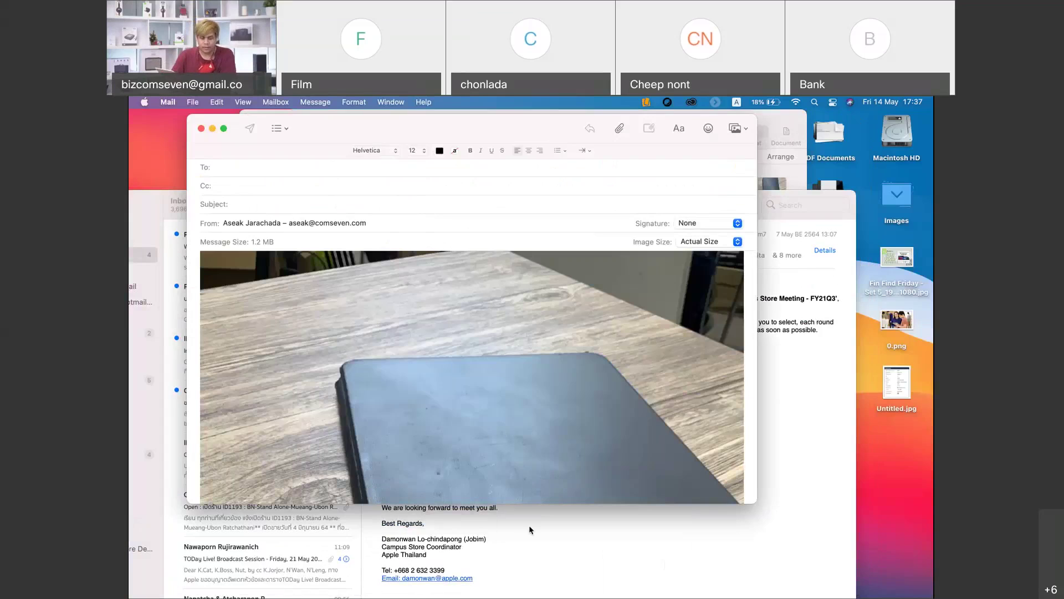
scroll(534, 408, "down", 10)
scroll(533, 410, "up", 10)
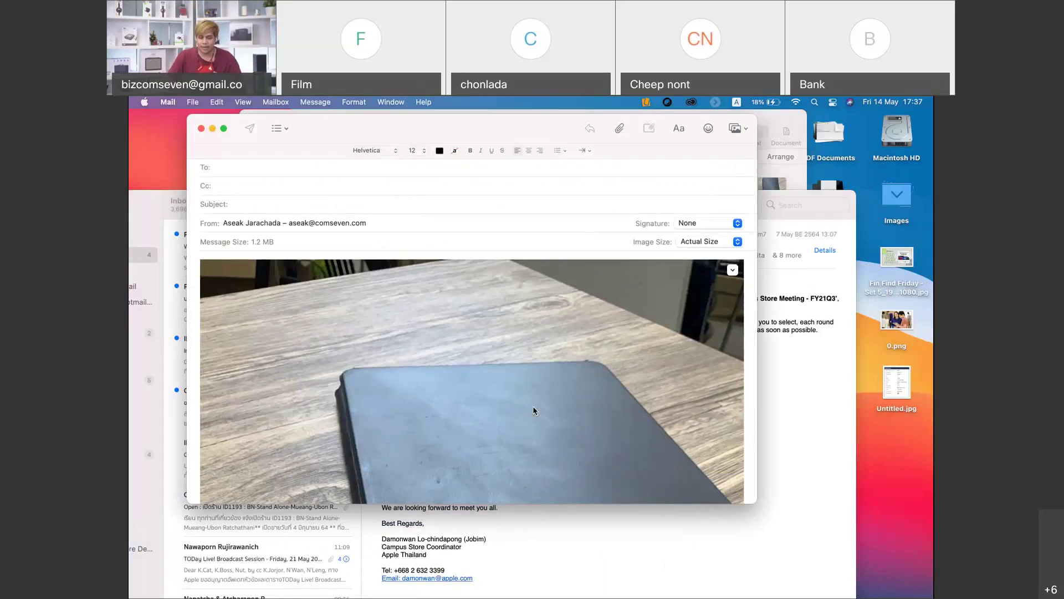
scroll(534, 411, "down", 5)
scroll(533, 411, "up", 5)
Discard the new message without saving a draft and close the Mail inbox window.
left_click(202, 129)
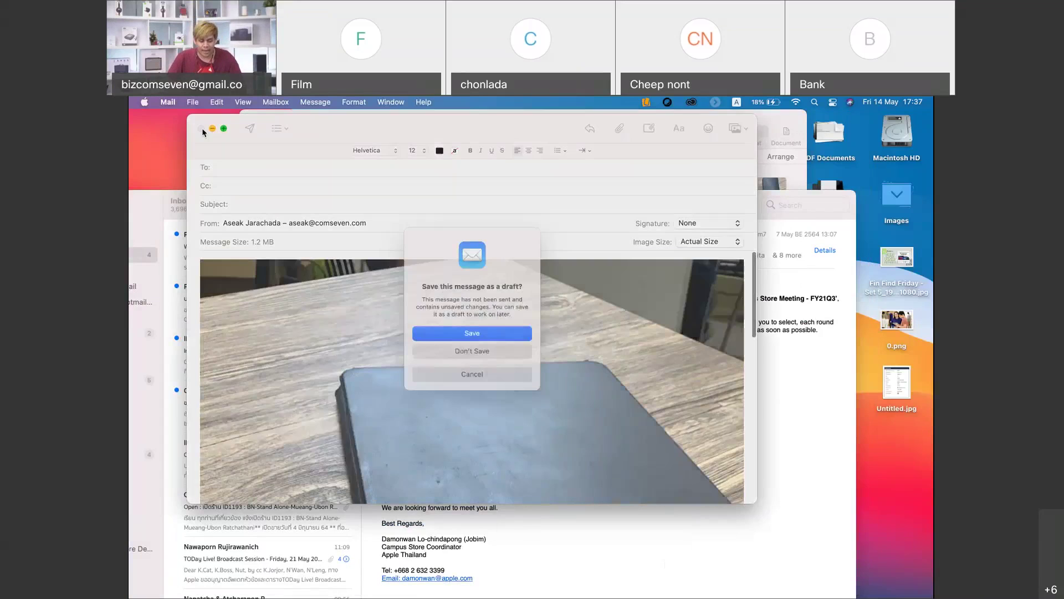
left_click(460, 351)
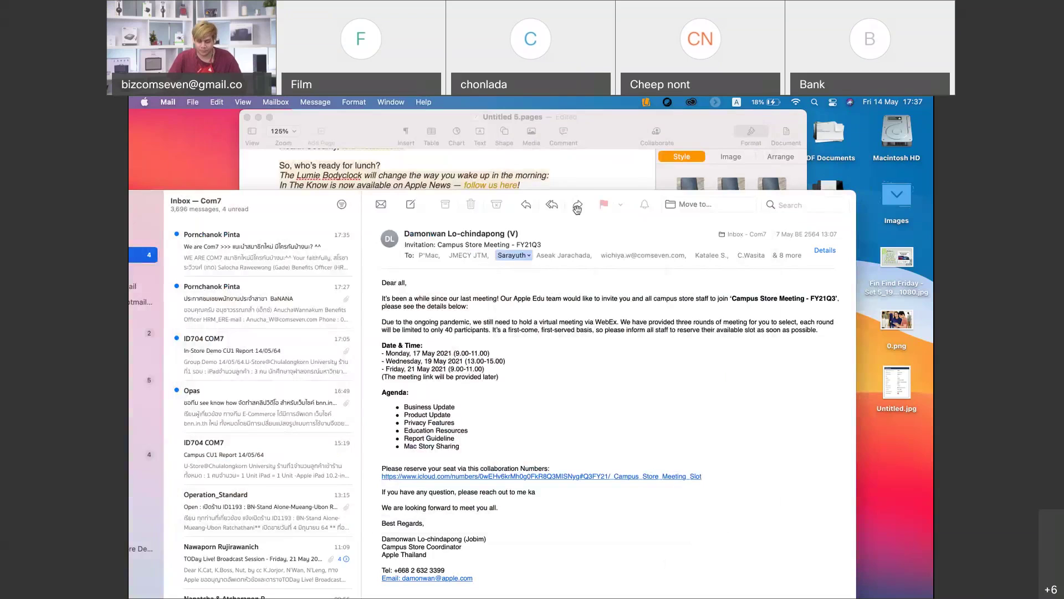
double_click(168, 209)
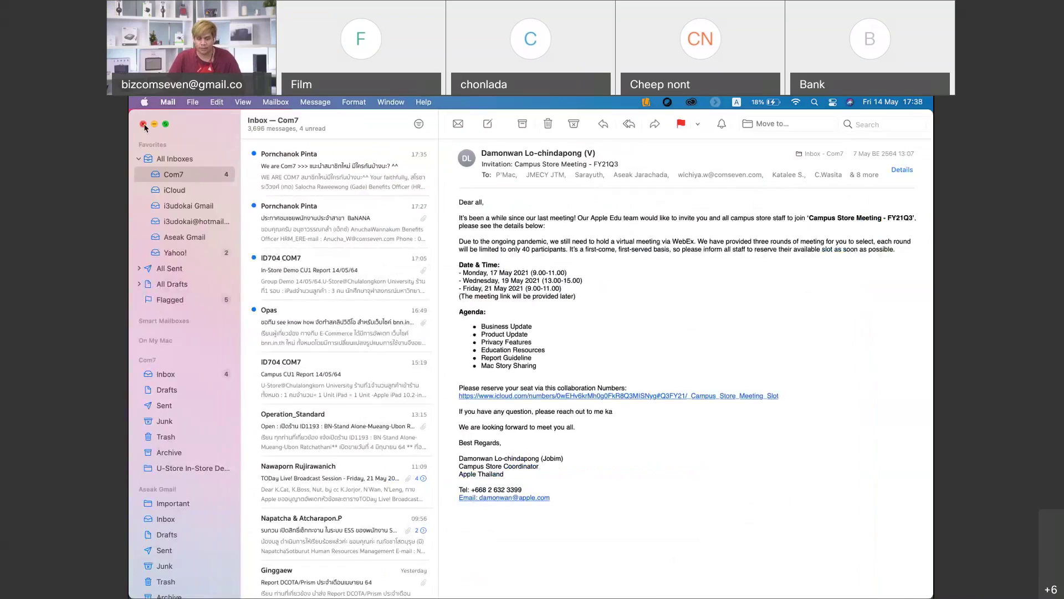
left_click(143, 125)
Return to Pages and delete all content of the document, keeping the blank document open.
left_click(593, 280)
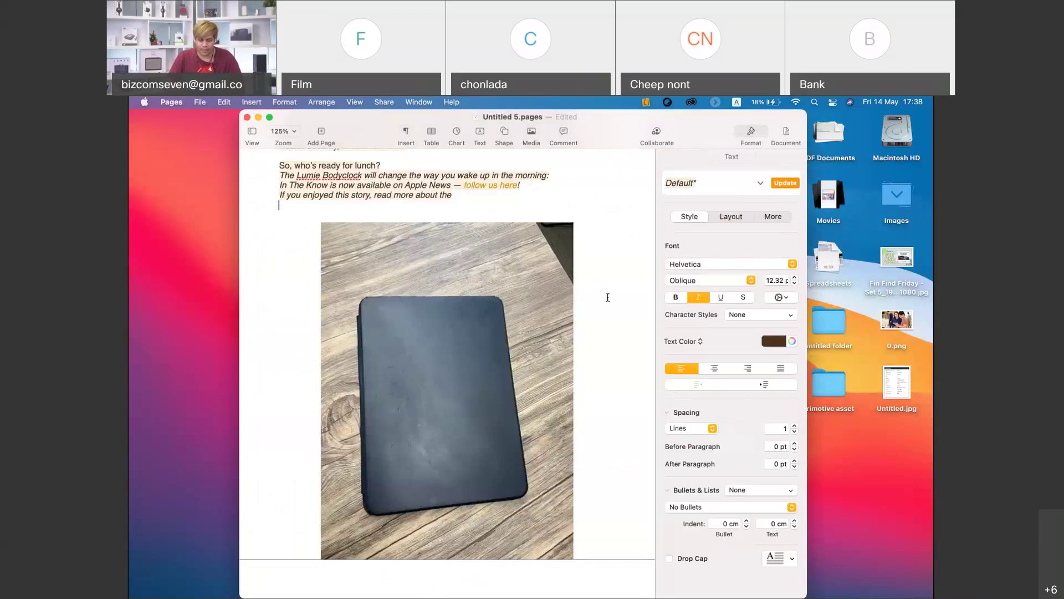
key("super+a")
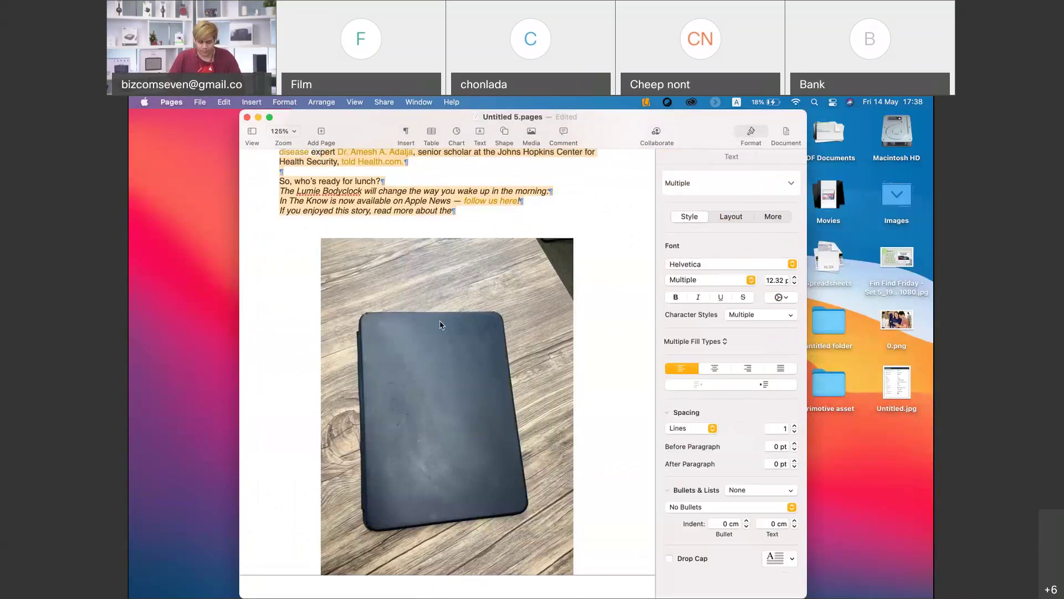
key("BackSpace")
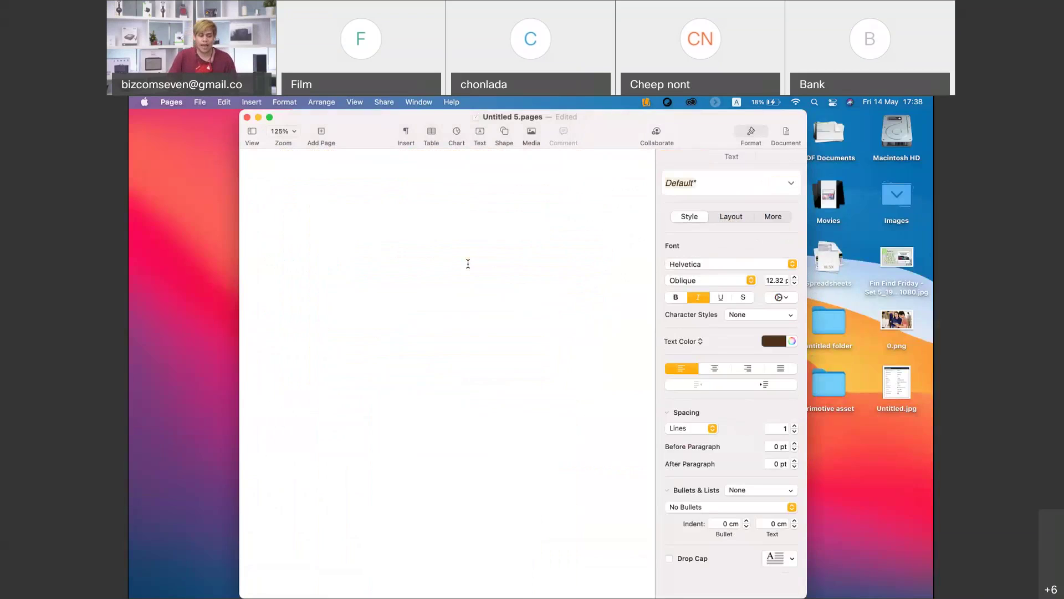
left_click(247, 117)
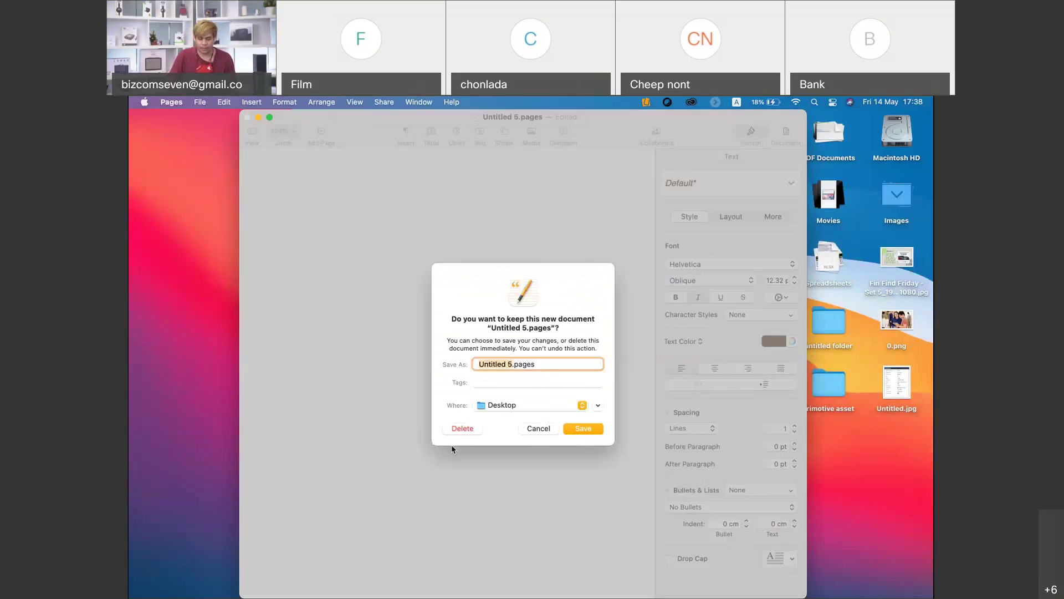
left_click(536, 433)
Try to add a sketch from the iPad Pro to the blank document.
right_click(499, 378)
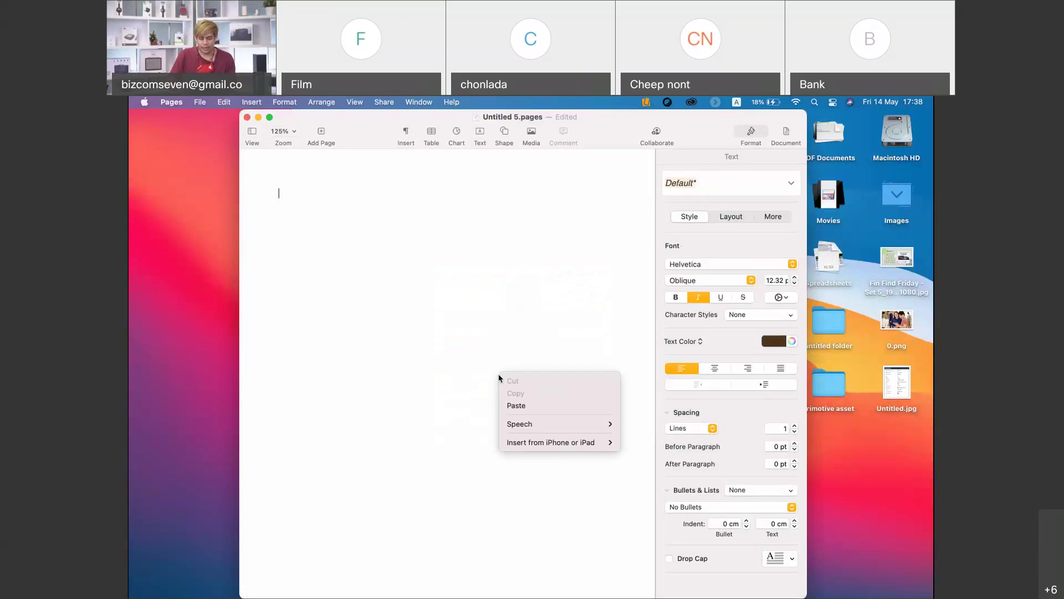
mouse_move(574, 442)
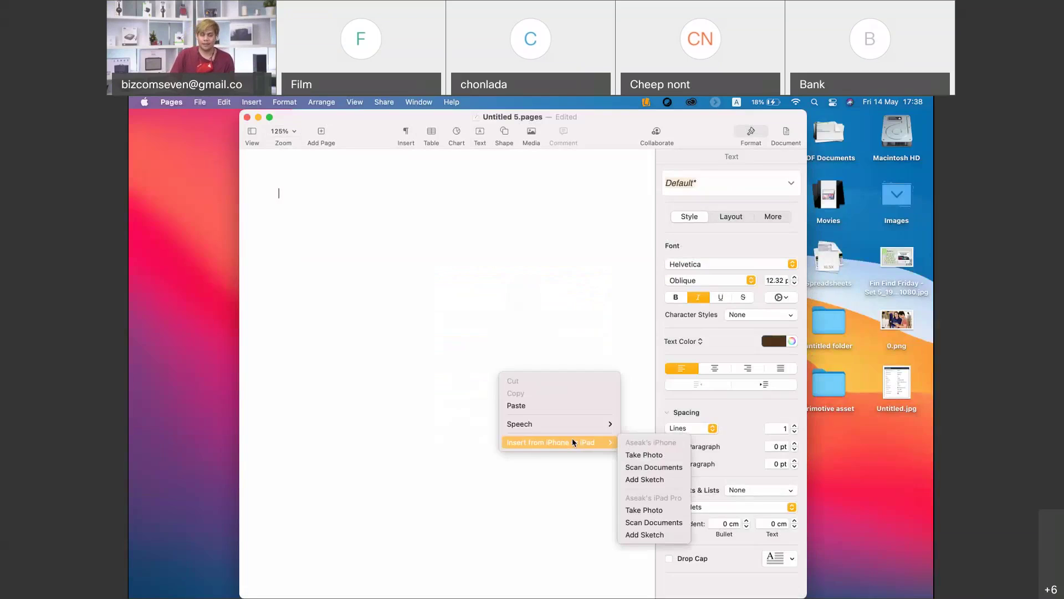
left_click(663, 532)
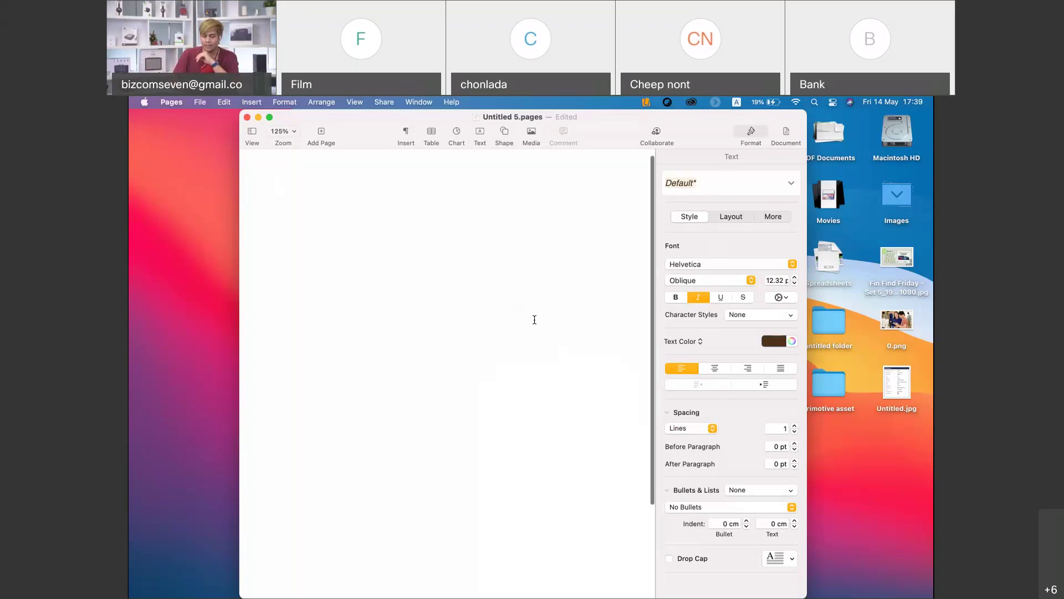
scroll(566, 423, "down", 3)
scroll(566, 423, "down", 2)
scroll(567, 423, "up", 5)
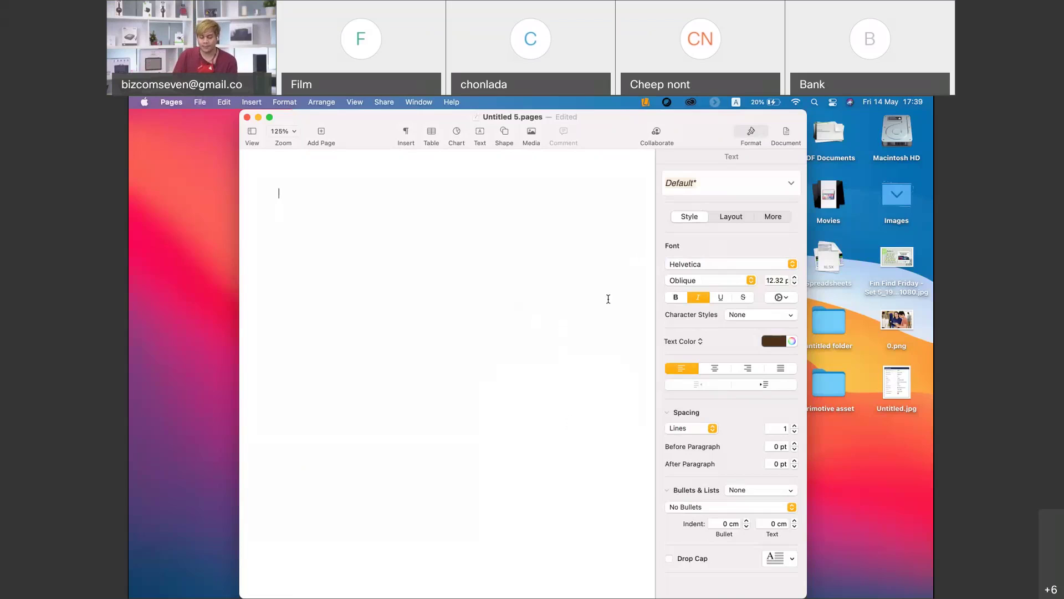
Check the Personal Hotspot entry among the Mac's Wi-Fi networks and in the mirrored iPad's Wi-Fi settings in Reflector 3.
left_click(796, 103)
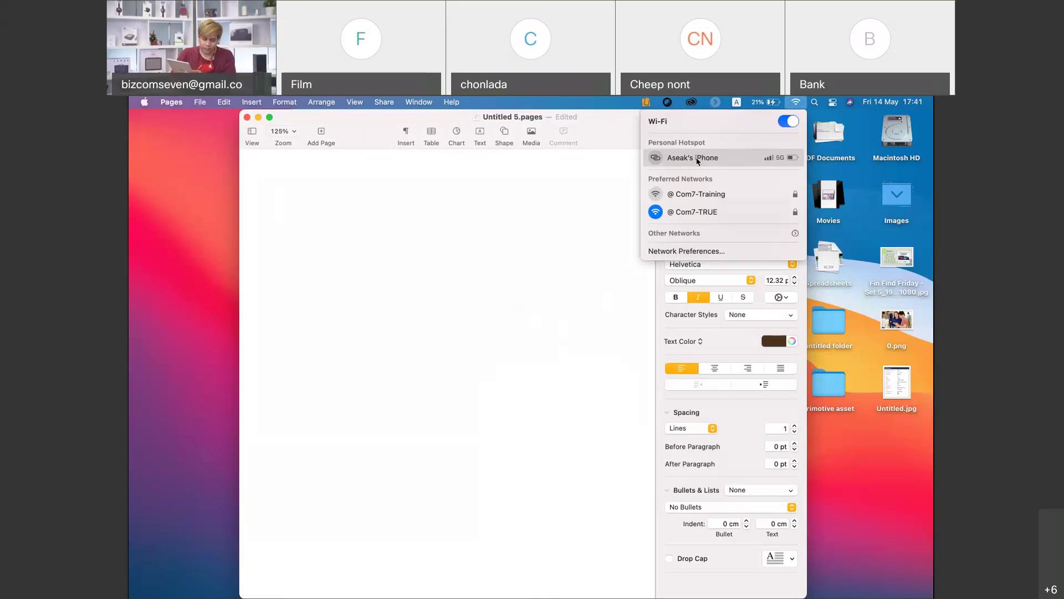
key("ctrl+Up")
left_click(753, 256)
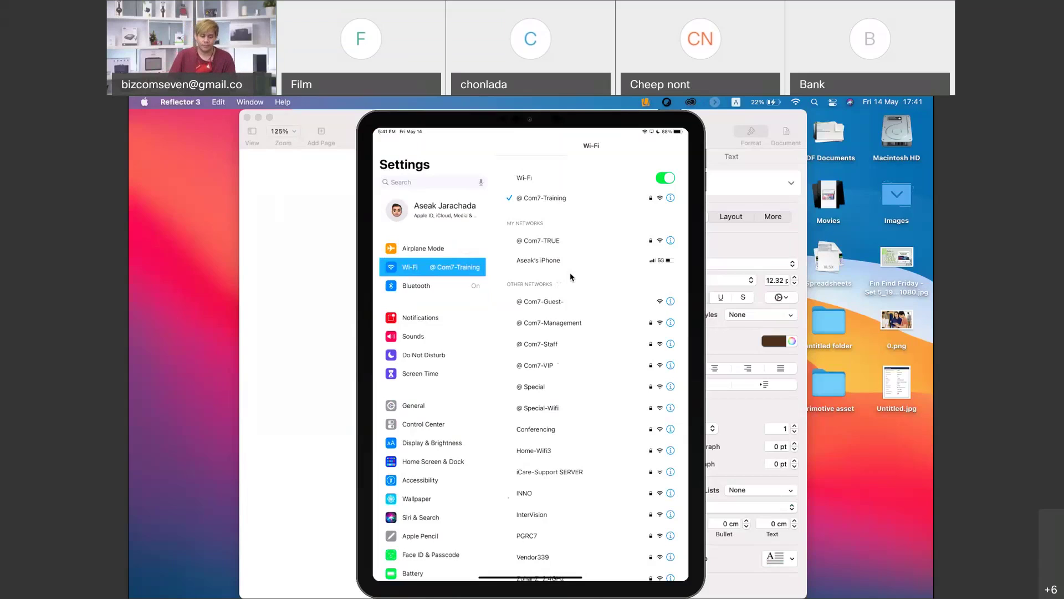
left_click(325, 292)
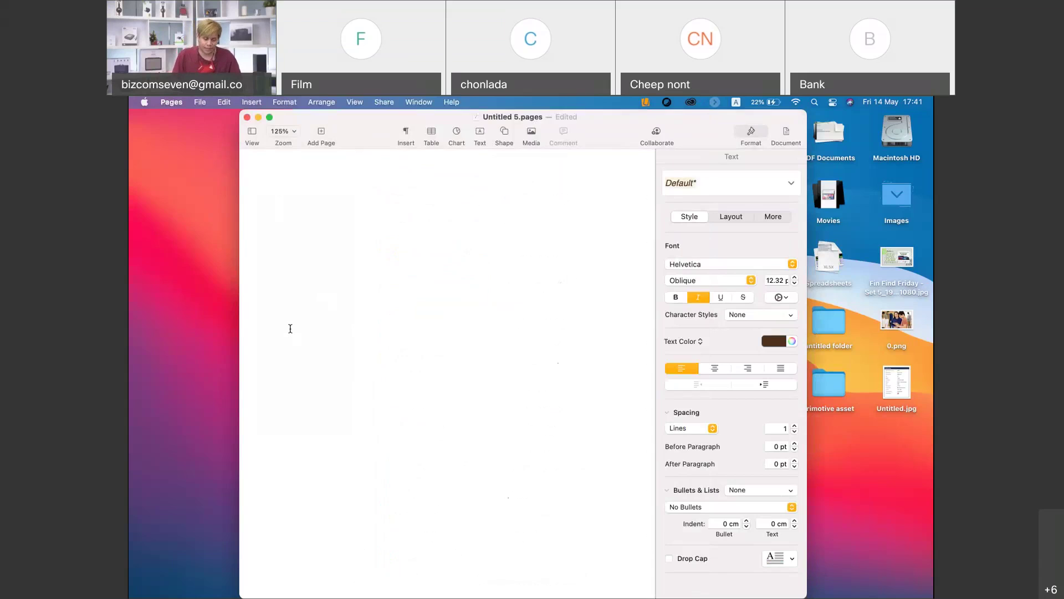
key("super+Tab")
key("super+Tab")
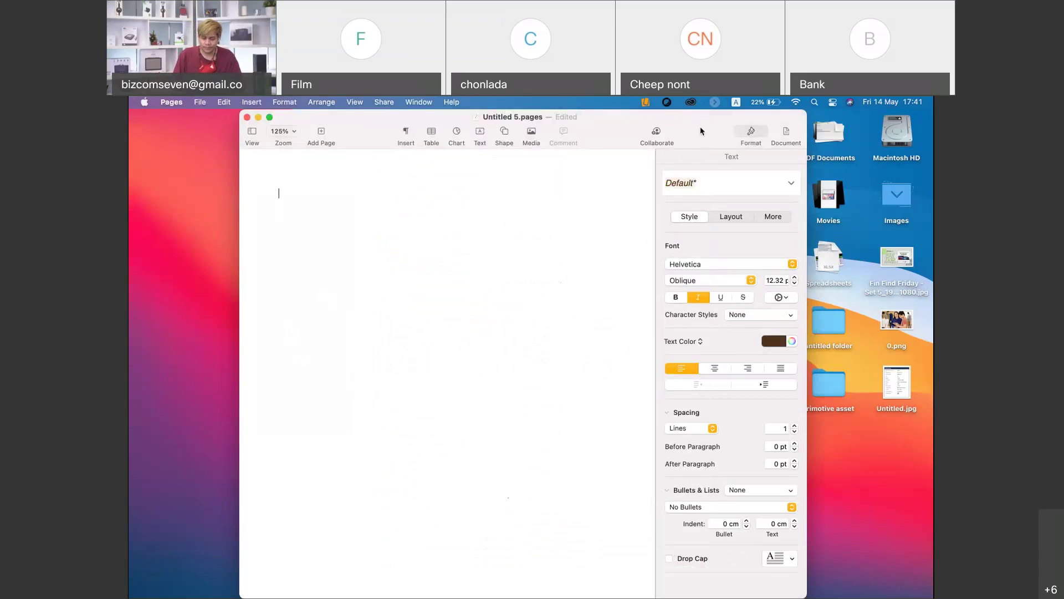
Quit Pages, deleting the document Untitled 5.pages instead of saving it, and close the remaining app.
key("super+q")
left_click(462, 428)
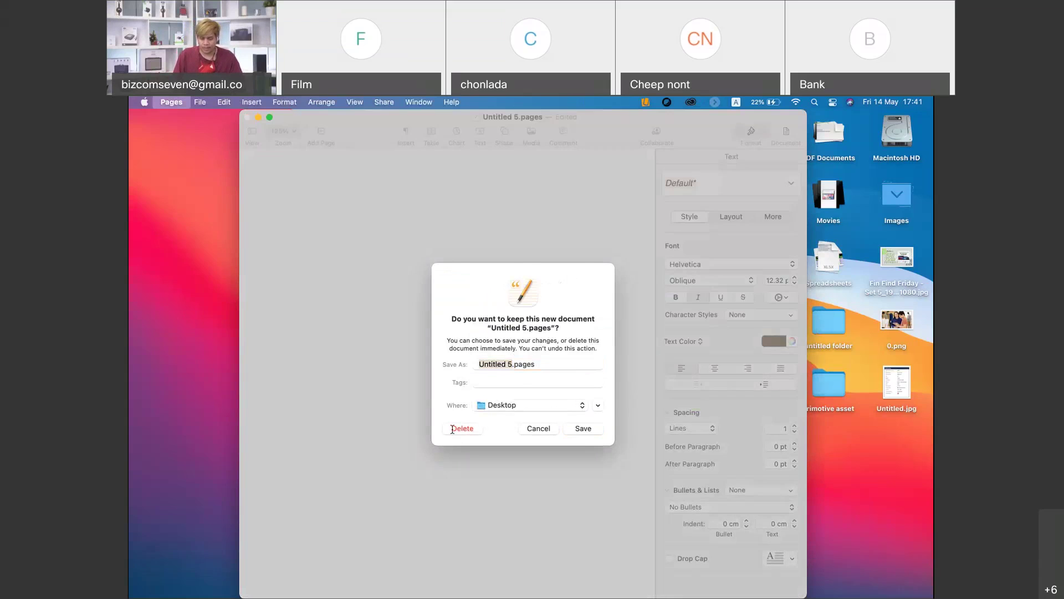
key("super+q")
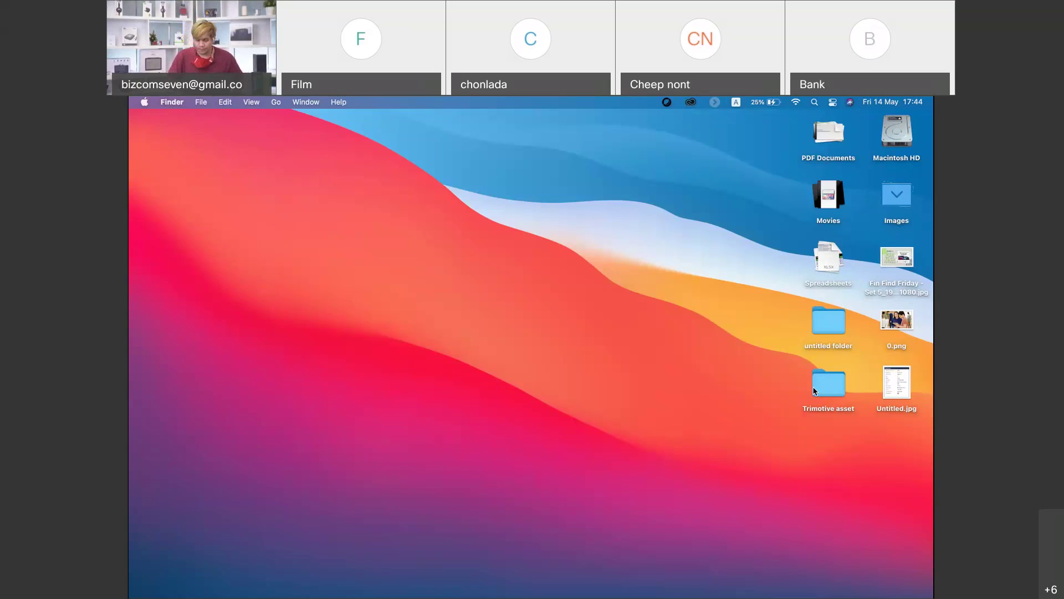
Examine the Privacy categories and the General options of Security & Privacy in System Preferences, including Apple Watch unlocking, and quit.
mouse_move(607, 585)
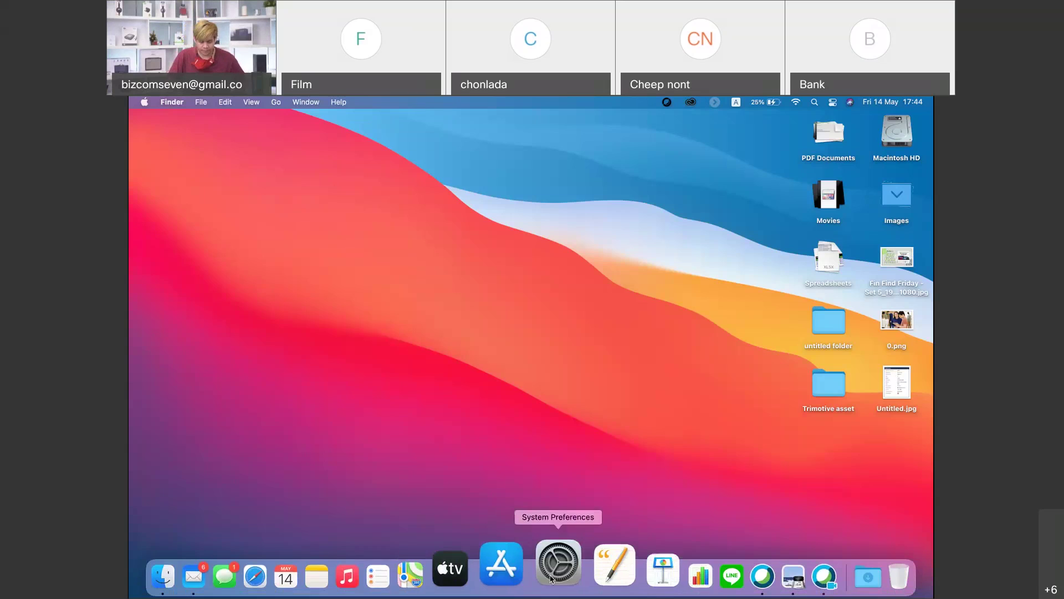
left_click(560, 592)
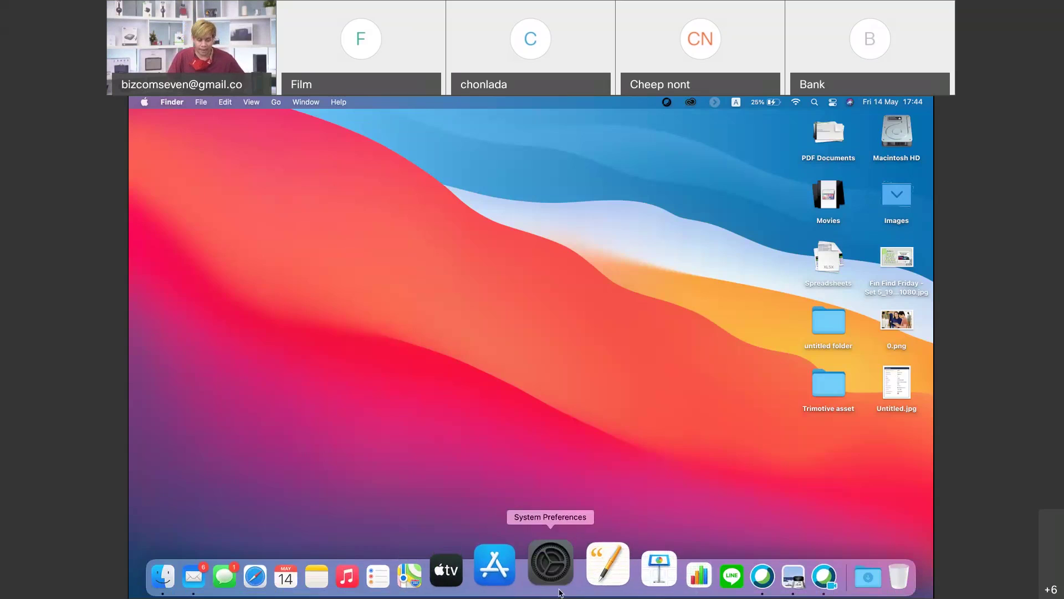
left_click_drag(607, 181, 472, 175)
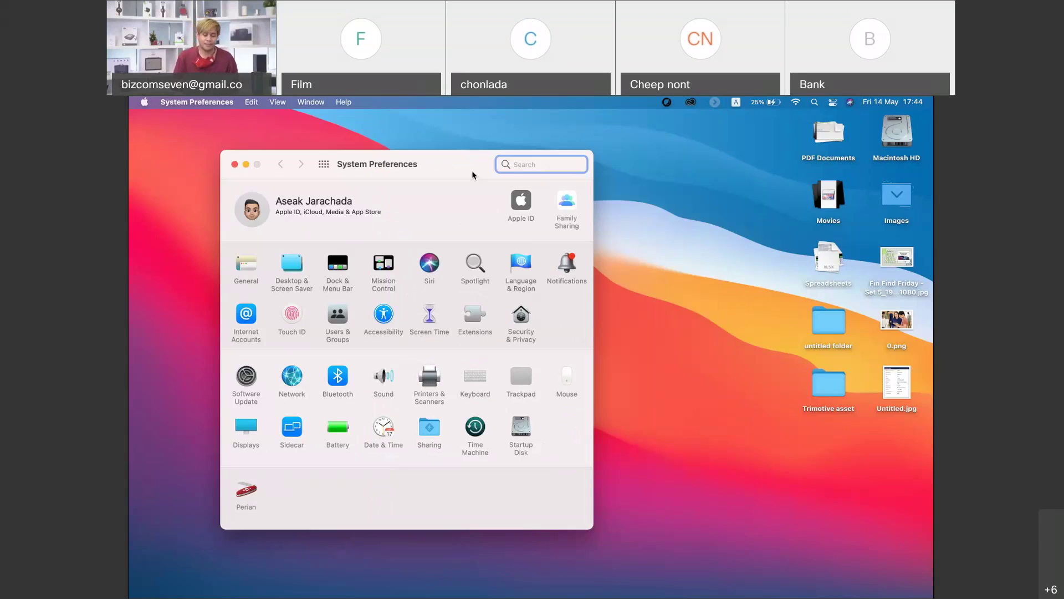
left_click(525, 340)
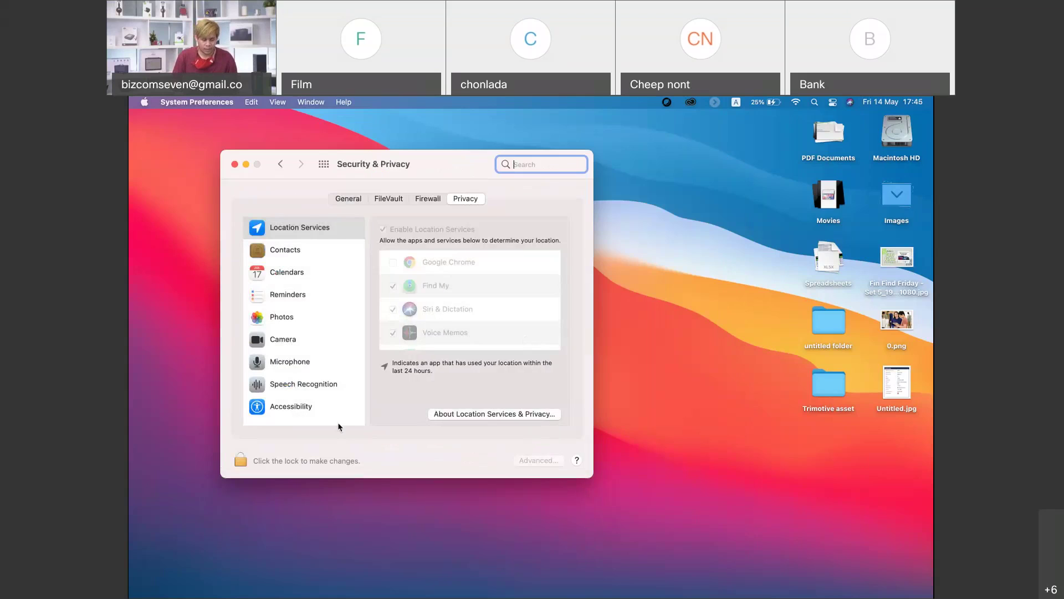
scroll(309, 373, "down", 3)
scroll(339, 285, "up", 2)
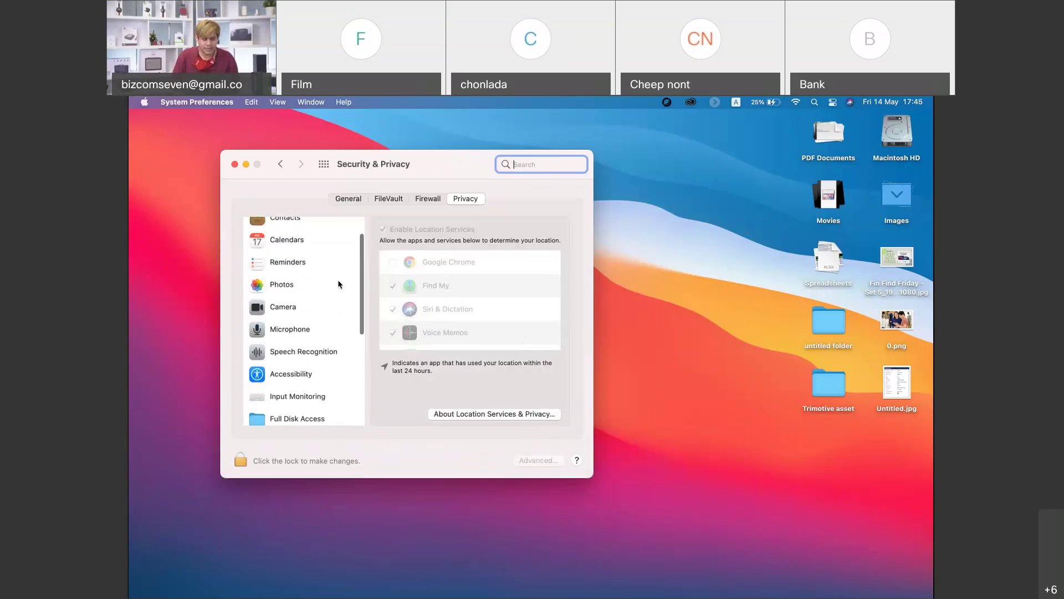
left_click(349, 201)
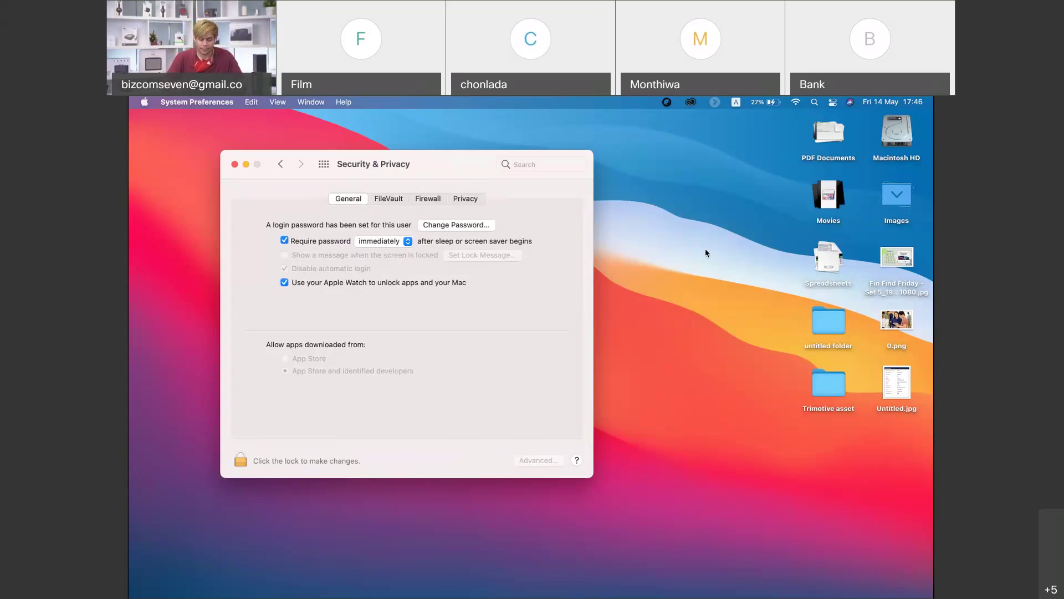
key("super+q")
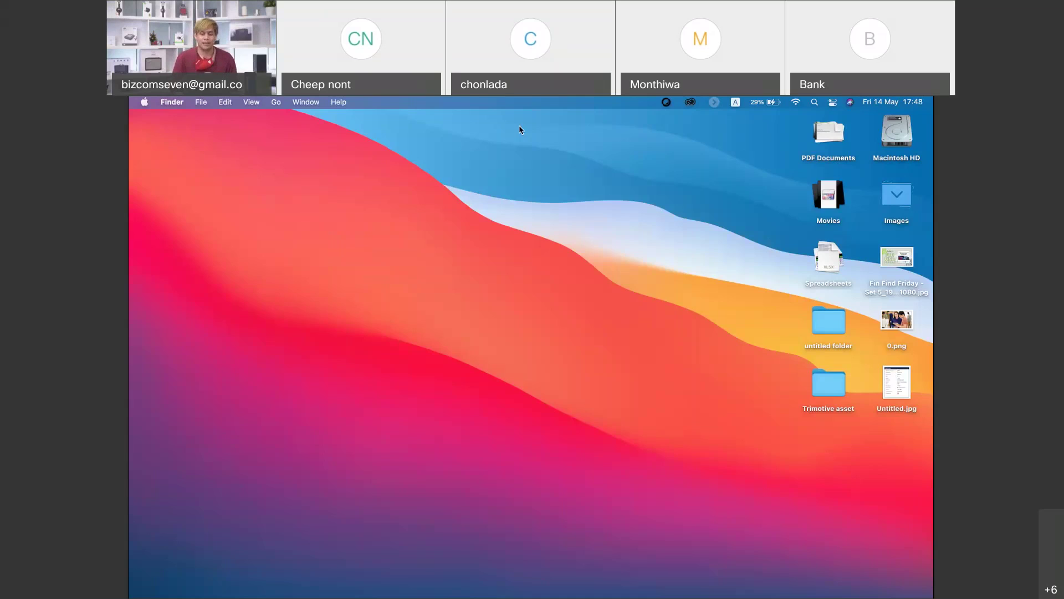
Search the Mac's installed apps for Keychain Access and dismiss the search without opening it.
key("F4")
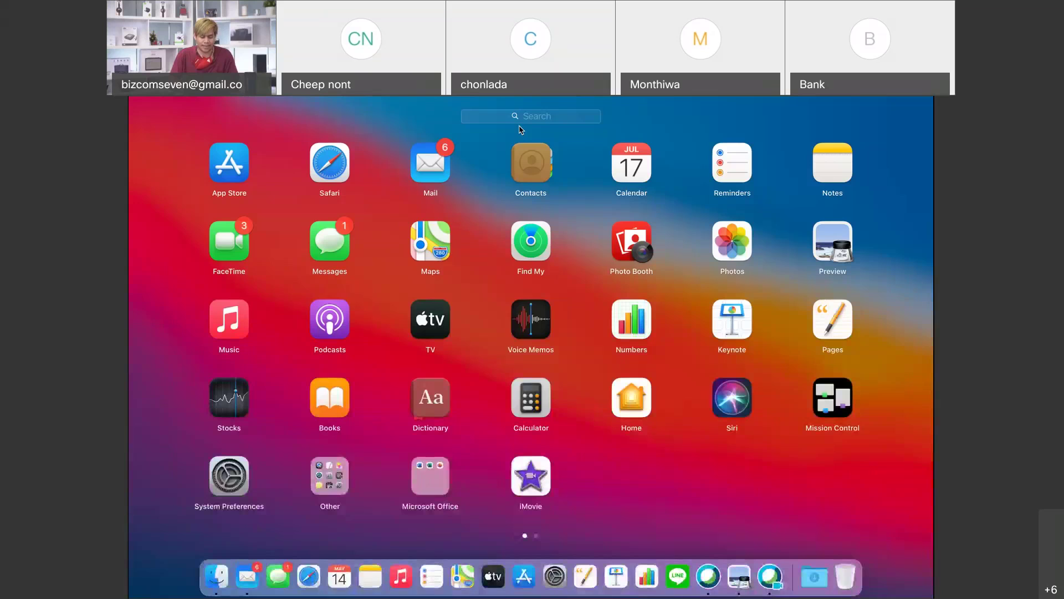
type("keych")
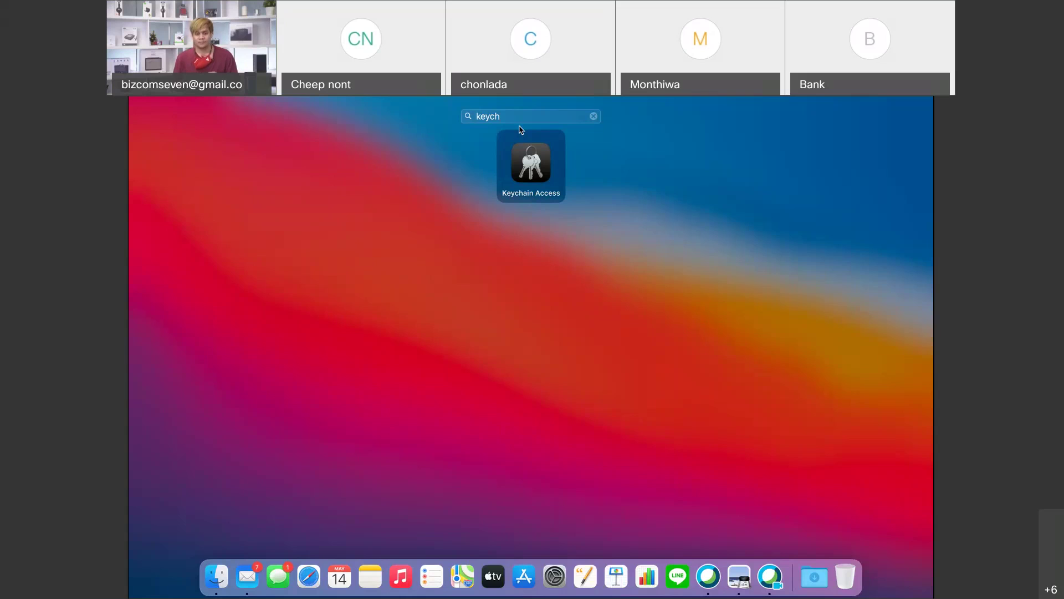
key("Escape")
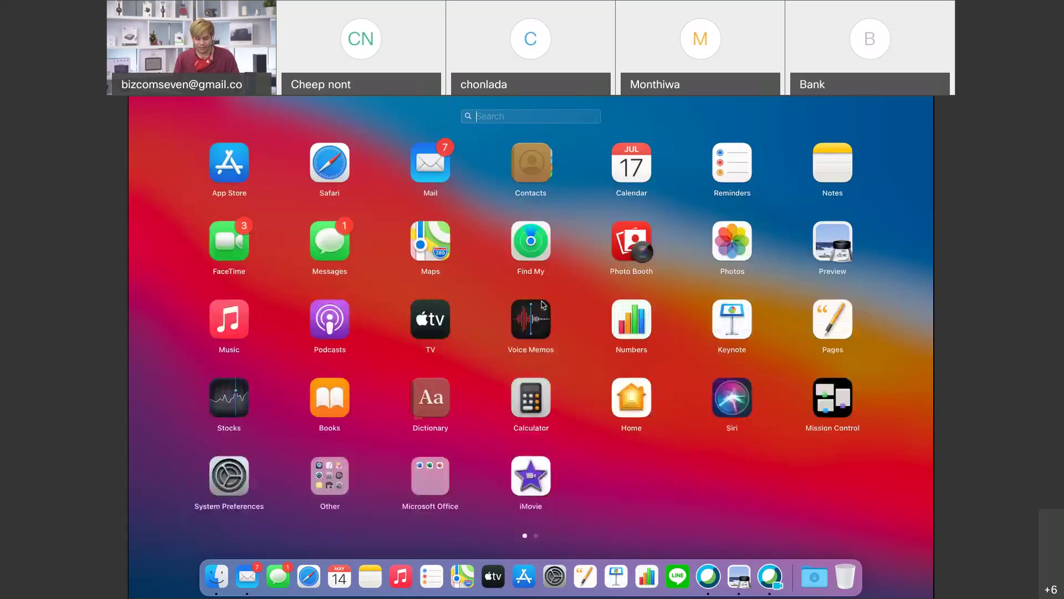
key("Escape")
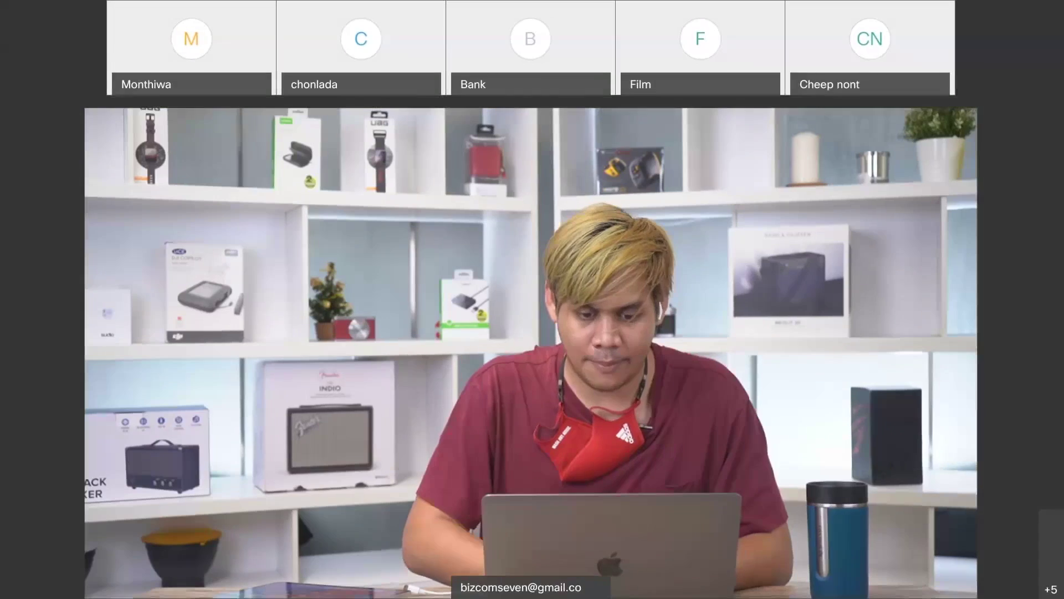
Open QuickTime Player and start a new movie recording.
type("quick")
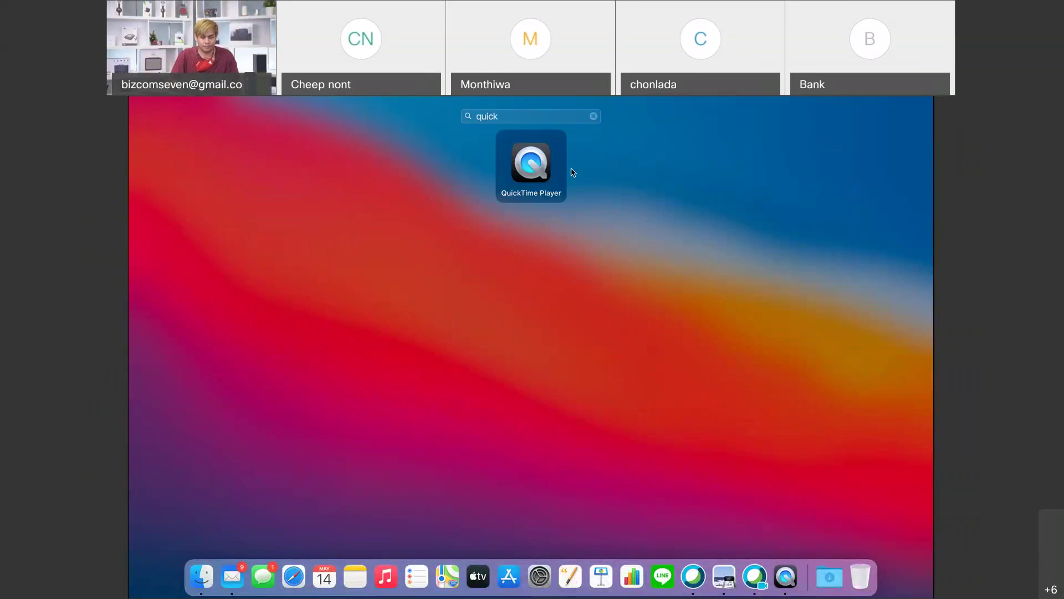
key("Return")
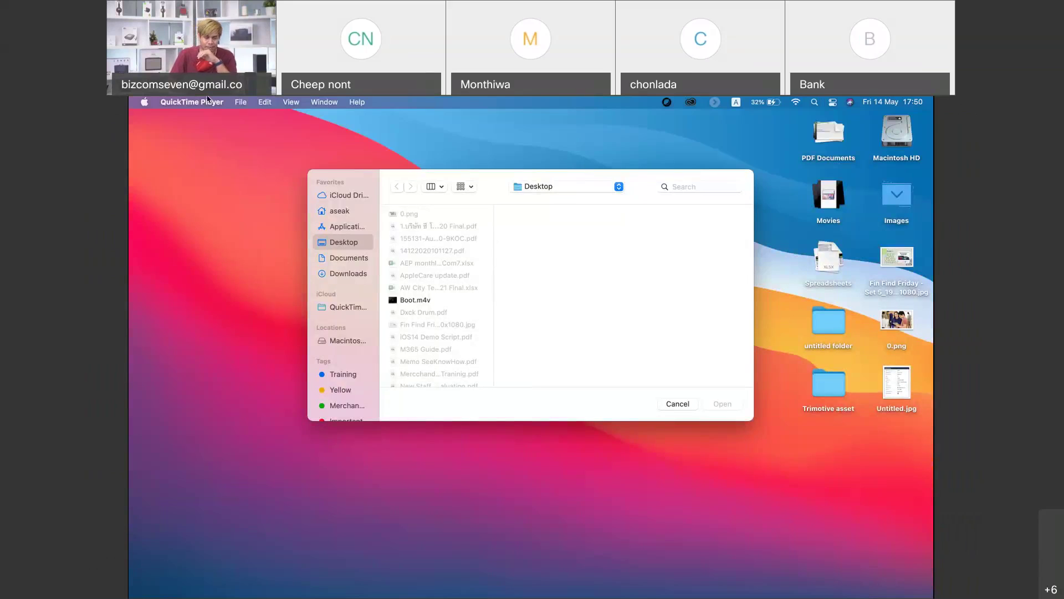
left_click(240, 101)
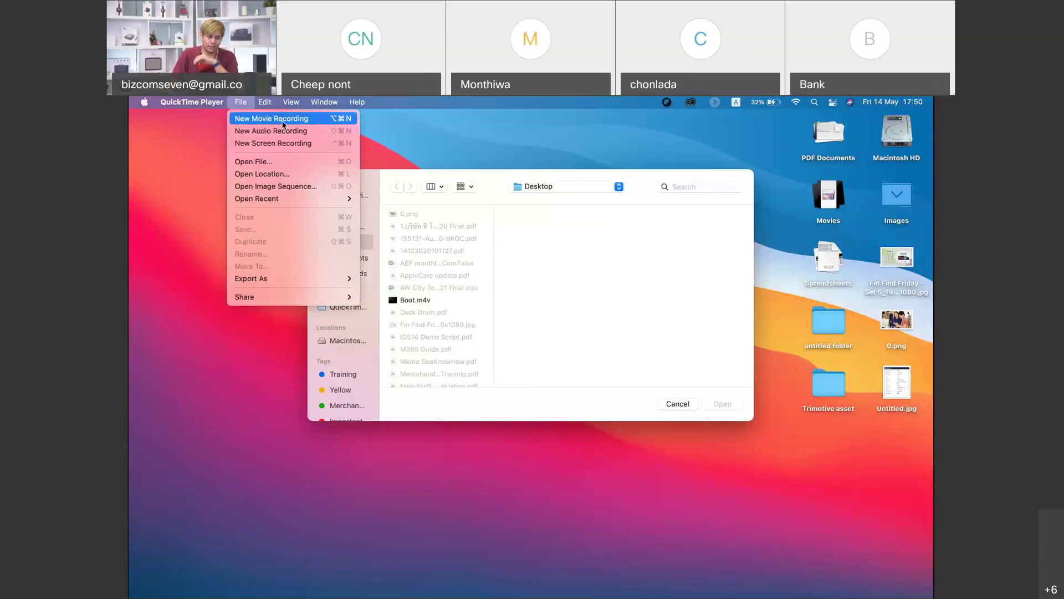
left_click(409, 105)
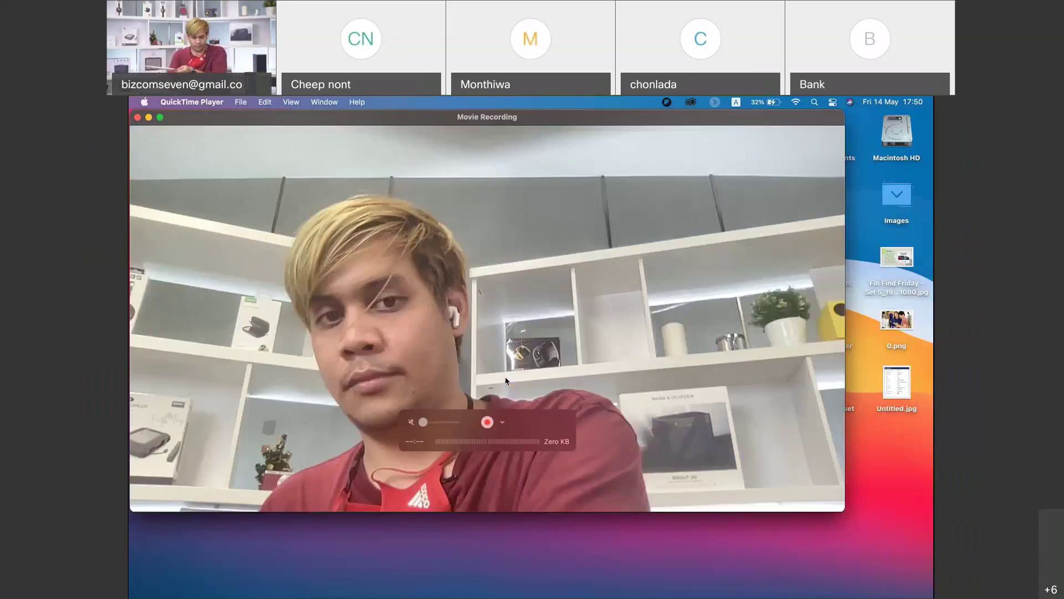
Choose the connected iPad Pro as the camera source of the movie recording to show its screen.
left_click(502, 424)
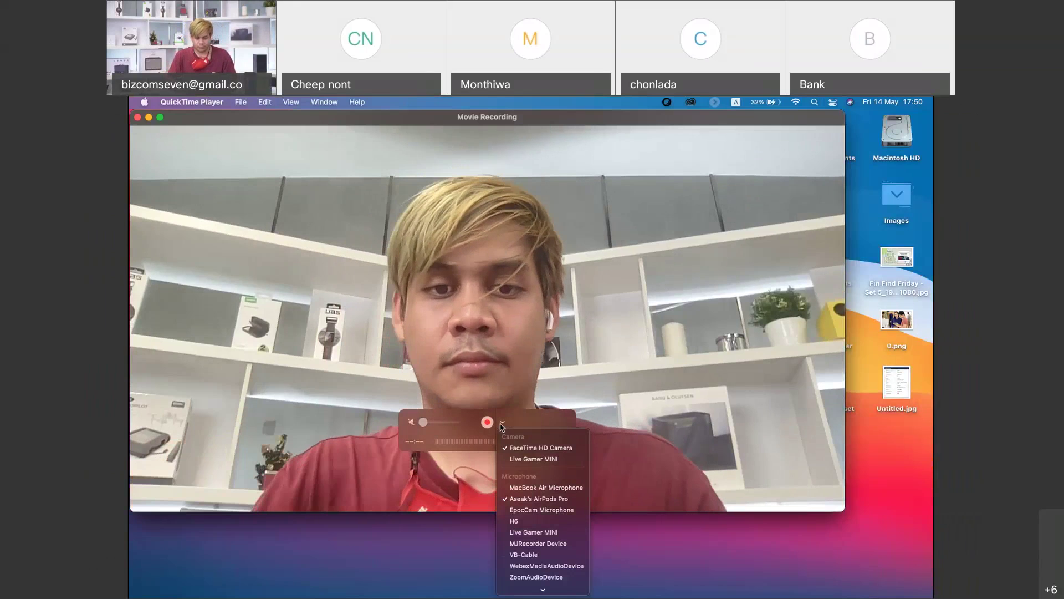
left_click(469, 372)
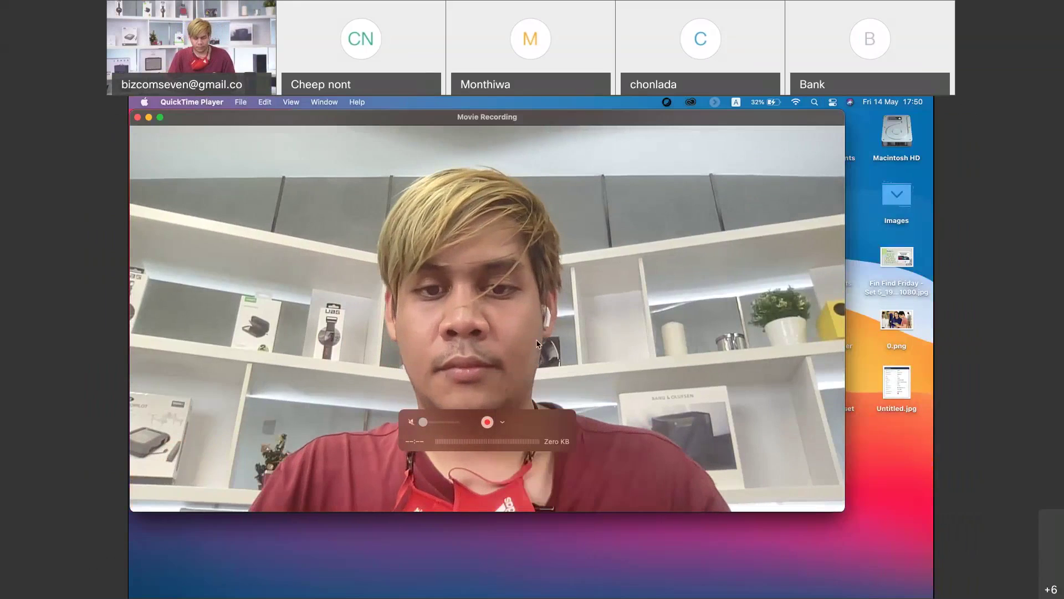
left_click(502, 422)
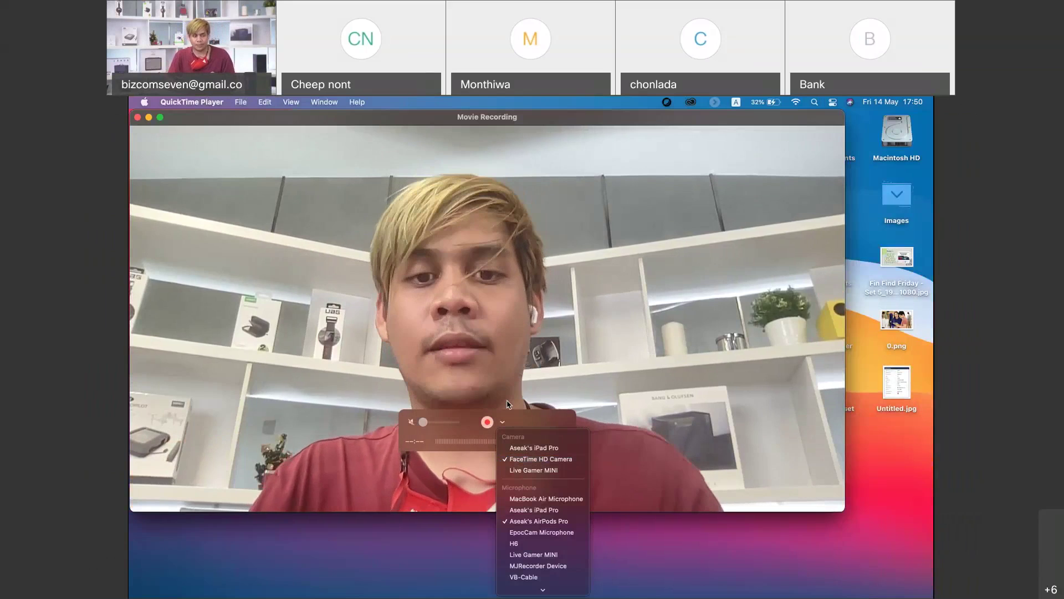
left_click(503, 423)
left_click(504, 423)
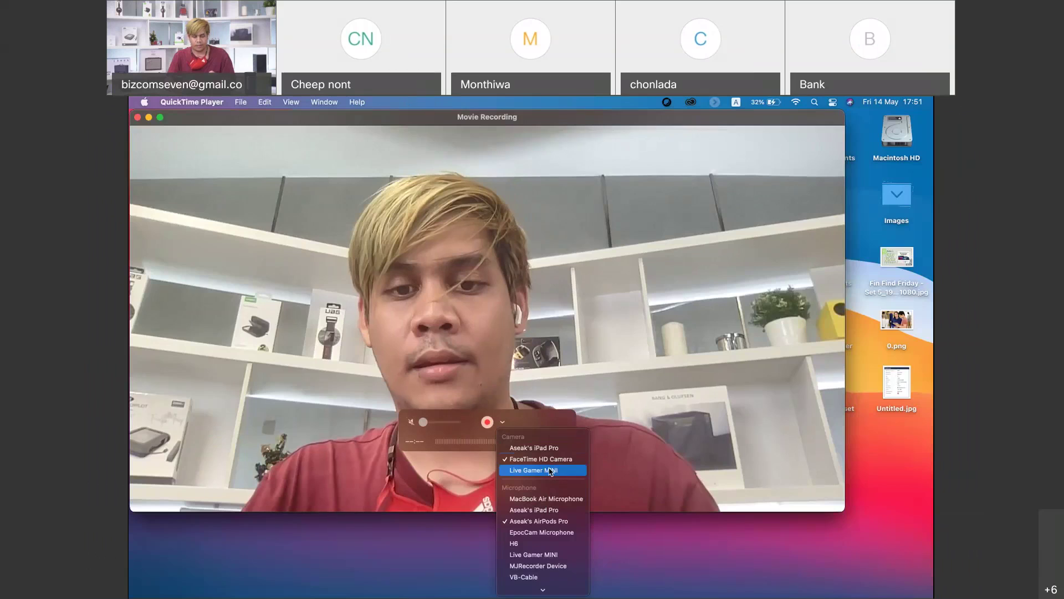
left_click(547, 449)
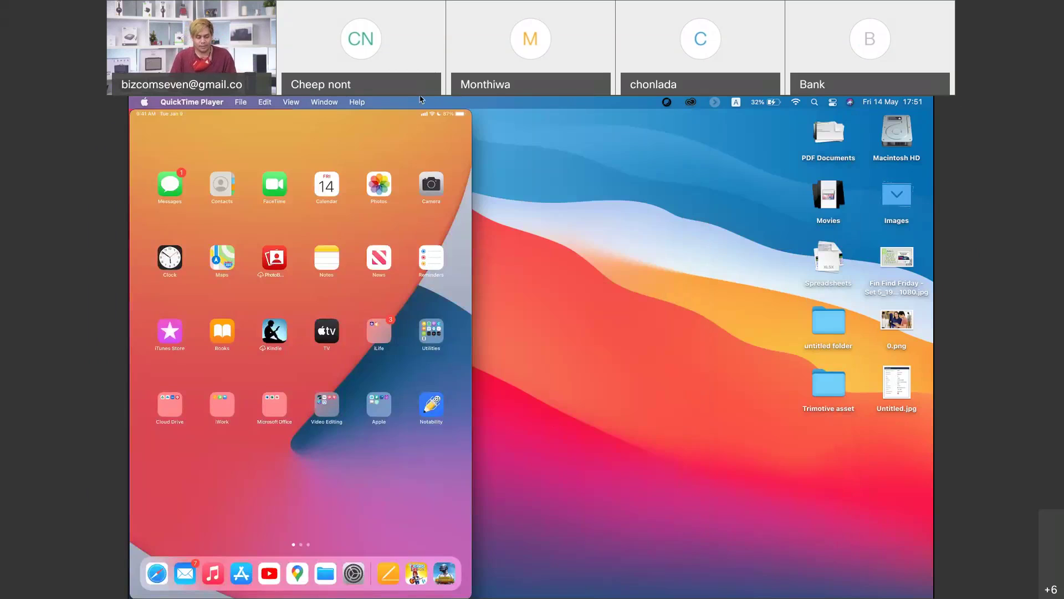
Quit QuickTime Player and cycle through the remaining open apps.
key("super+q")
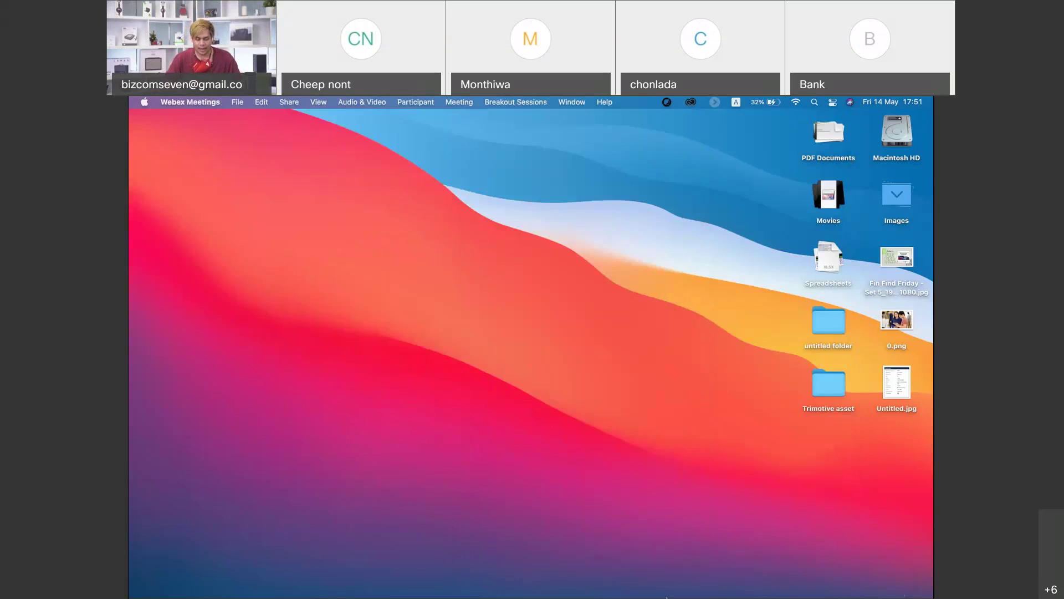
key("super+Tab")
key("super+Tab")
key("super+Tab")
key("super+Tab")
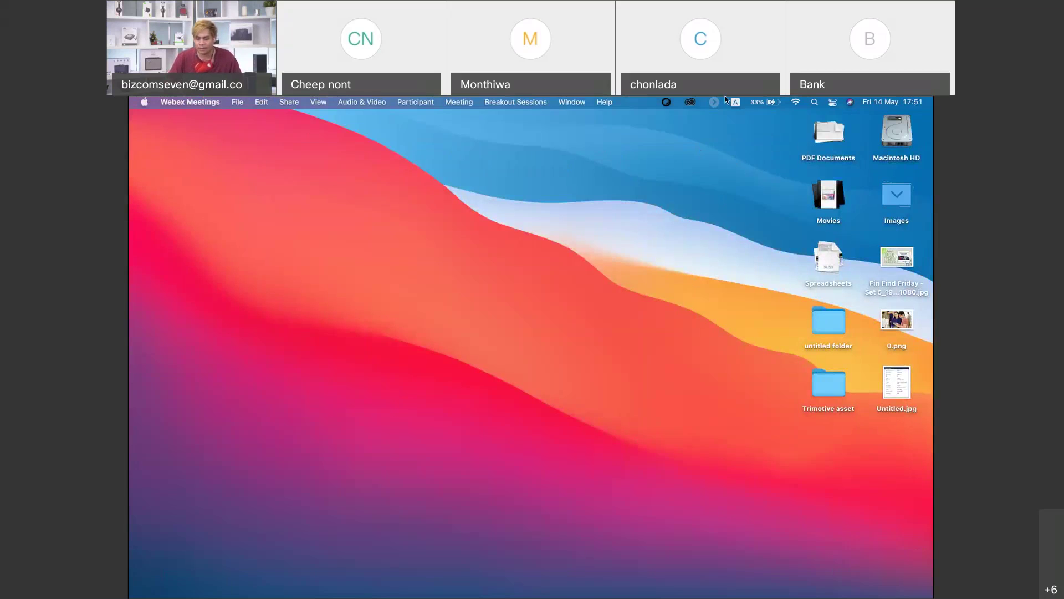
Open Reflector 3, check its list of connected devices and quit it.
key("F4")
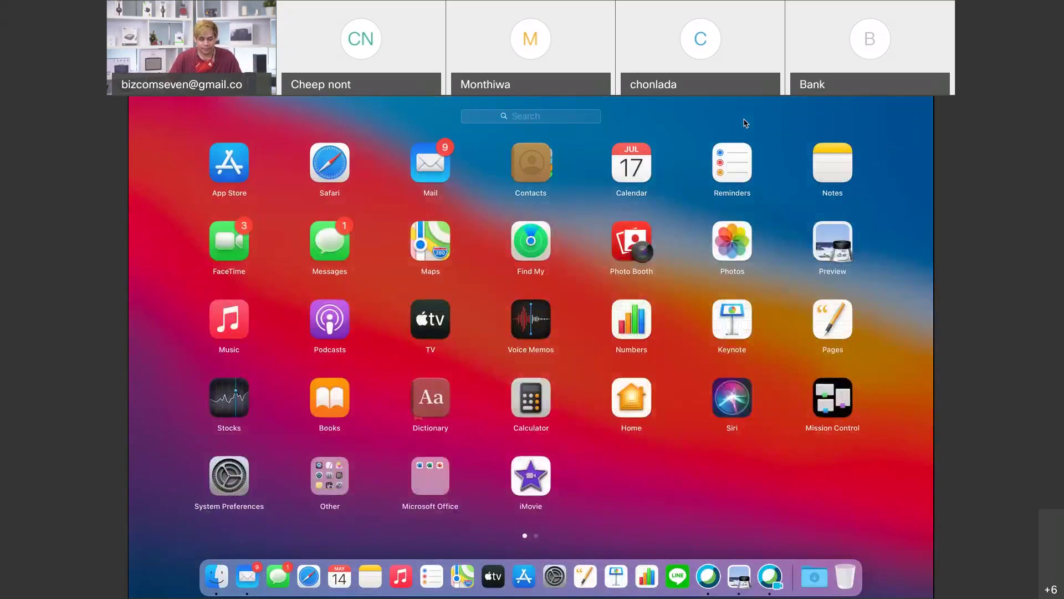
type("ref")
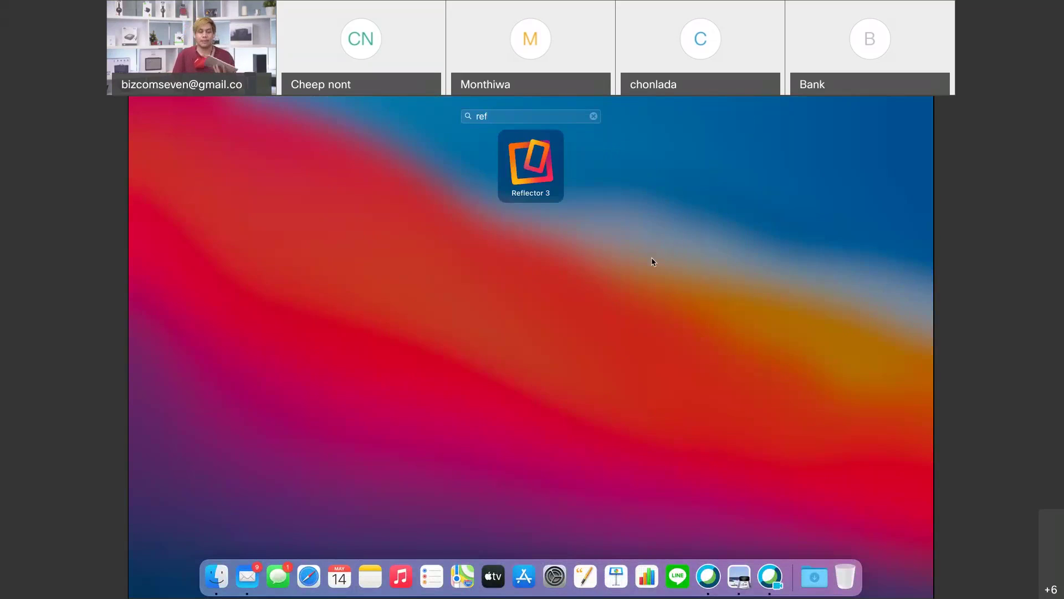
left_click(538, 164)
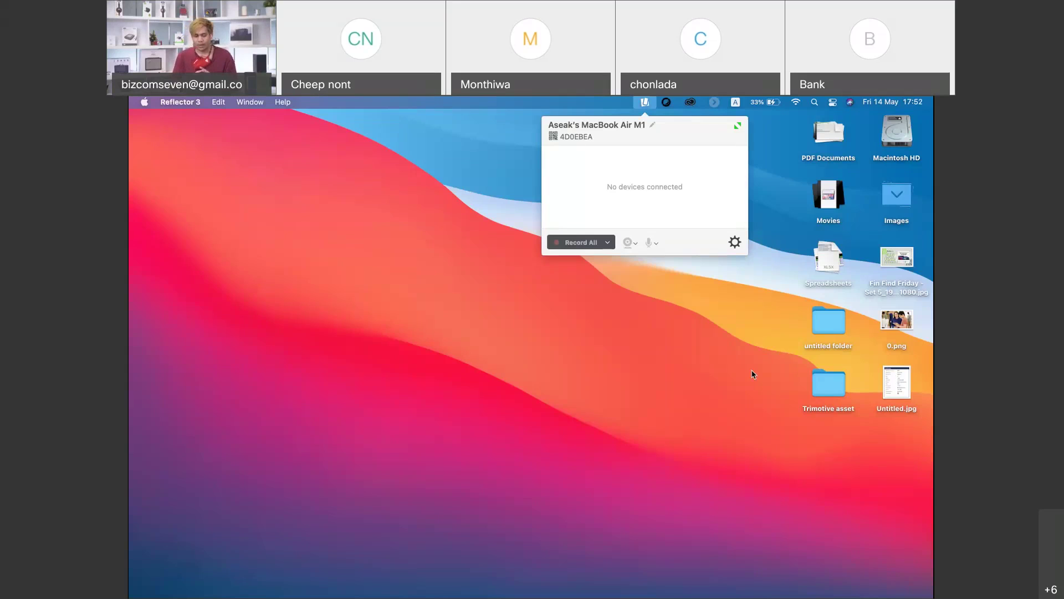
left_click(734, 242)
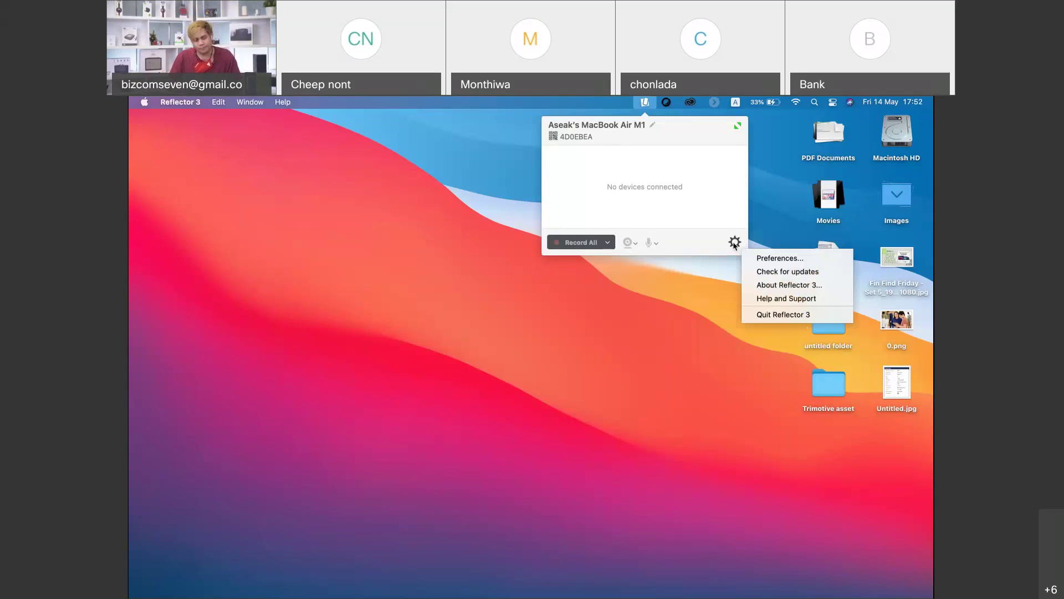
left_click(804, 314)
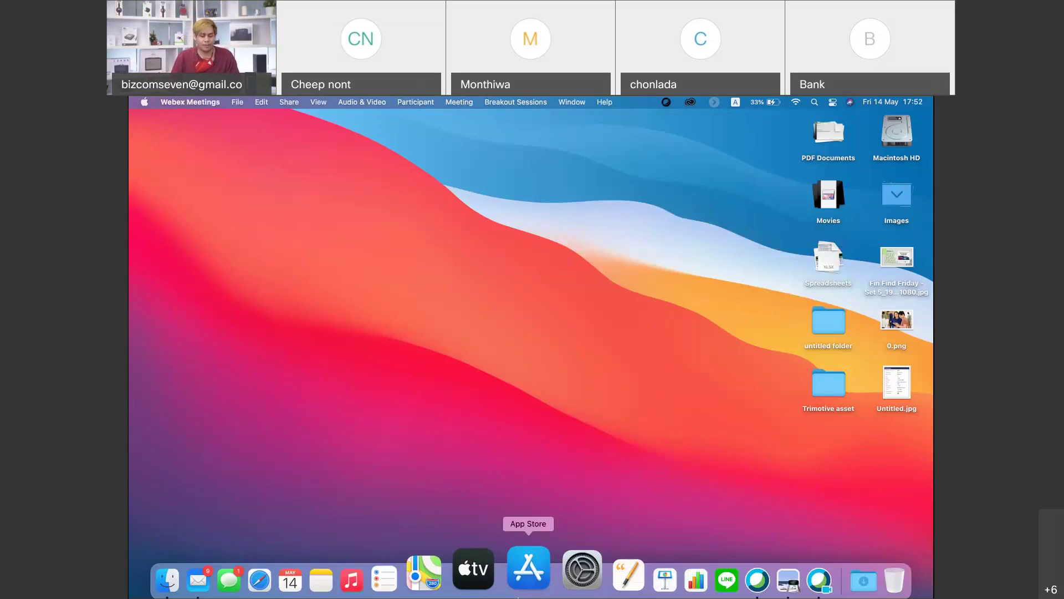
key("super+Tab")
key("super+Tab")
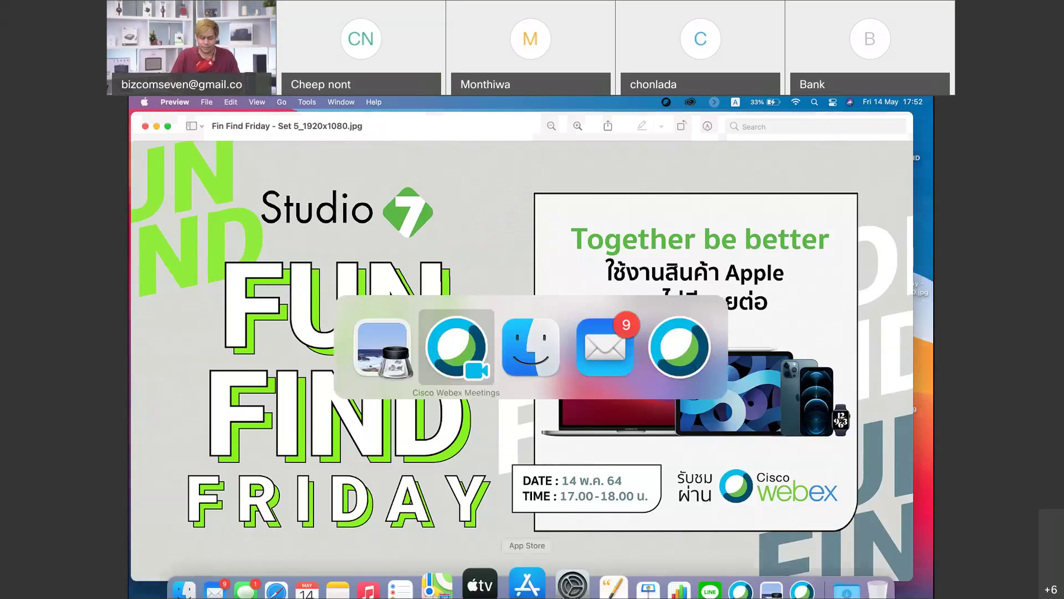
key("super+Tab")
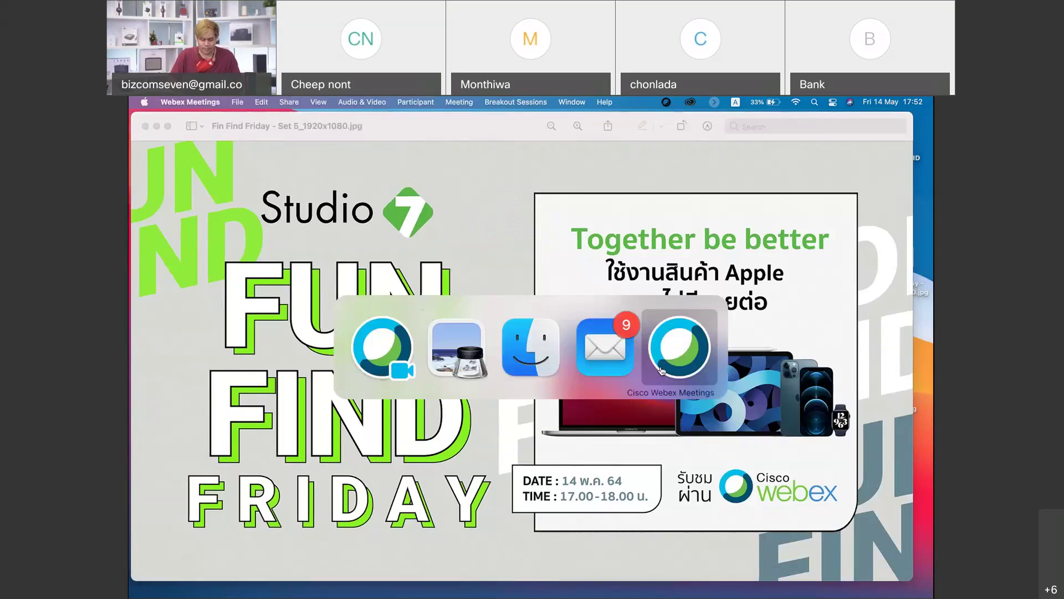
key("super+w")
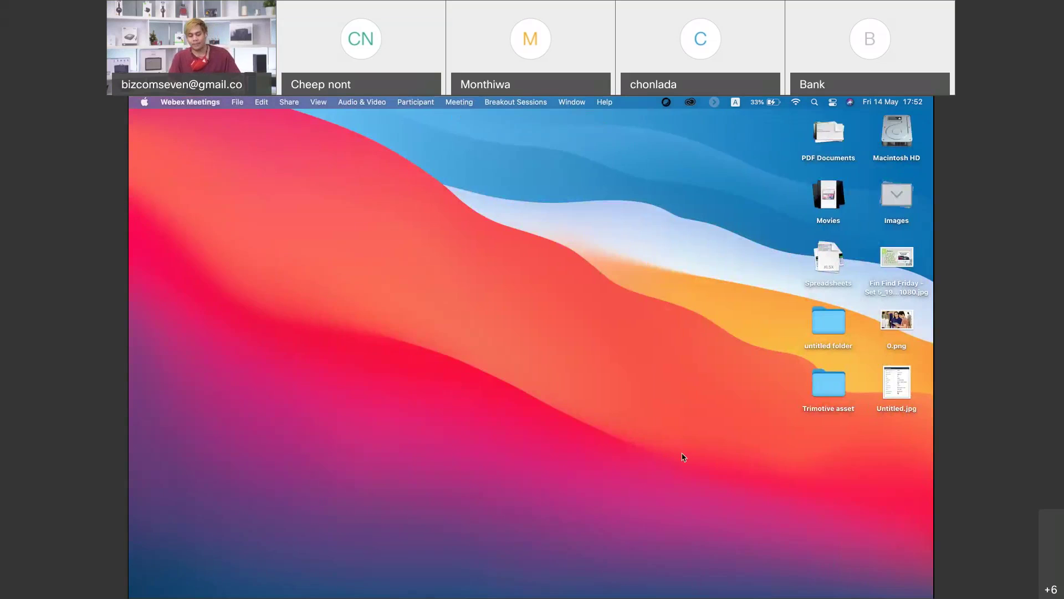
mouse_move(745, 575)
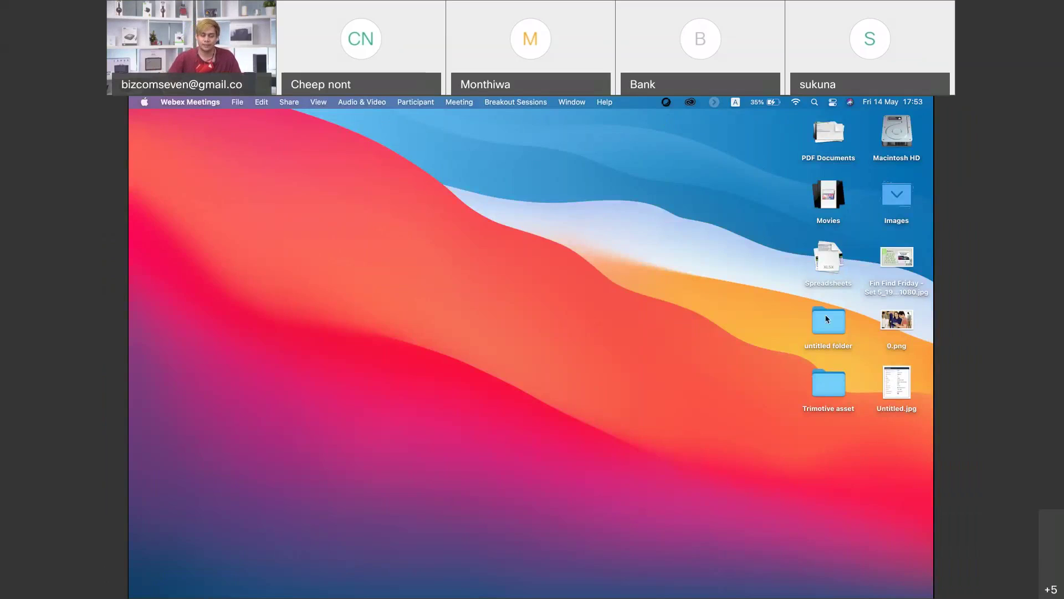
Connect the Mac to the iPad Pro as a Sidecar display from the Control Center display settings and close them.
left_click(834, 103)
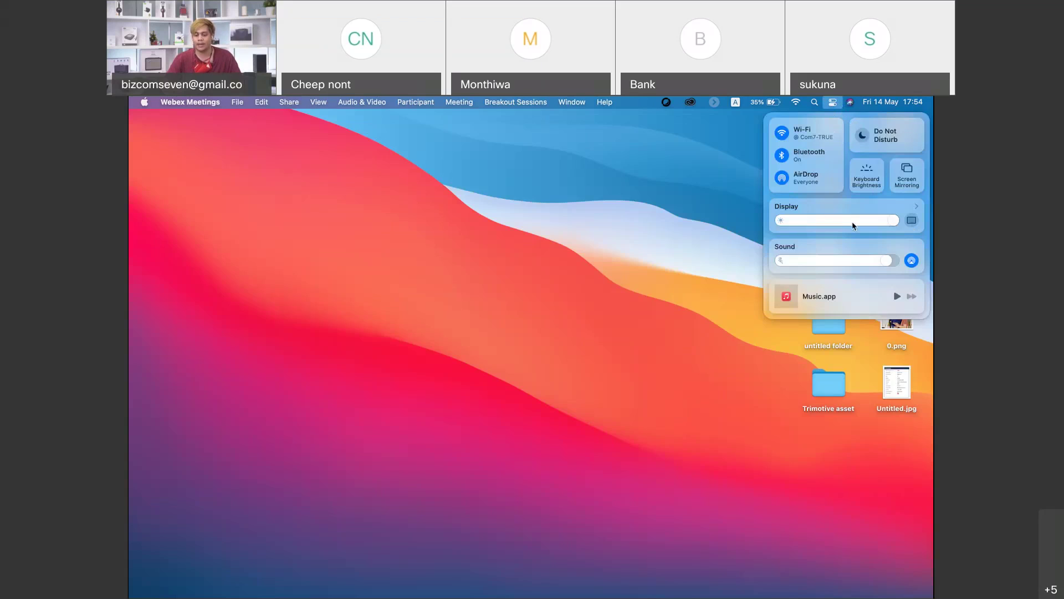
left_click(912, 222)
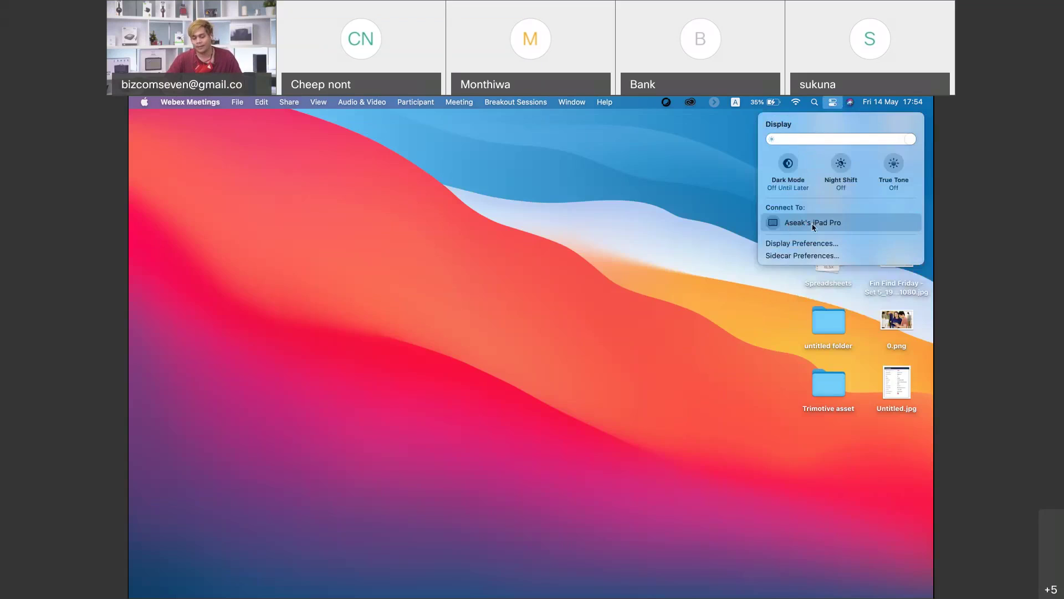
left_click(826, 226)
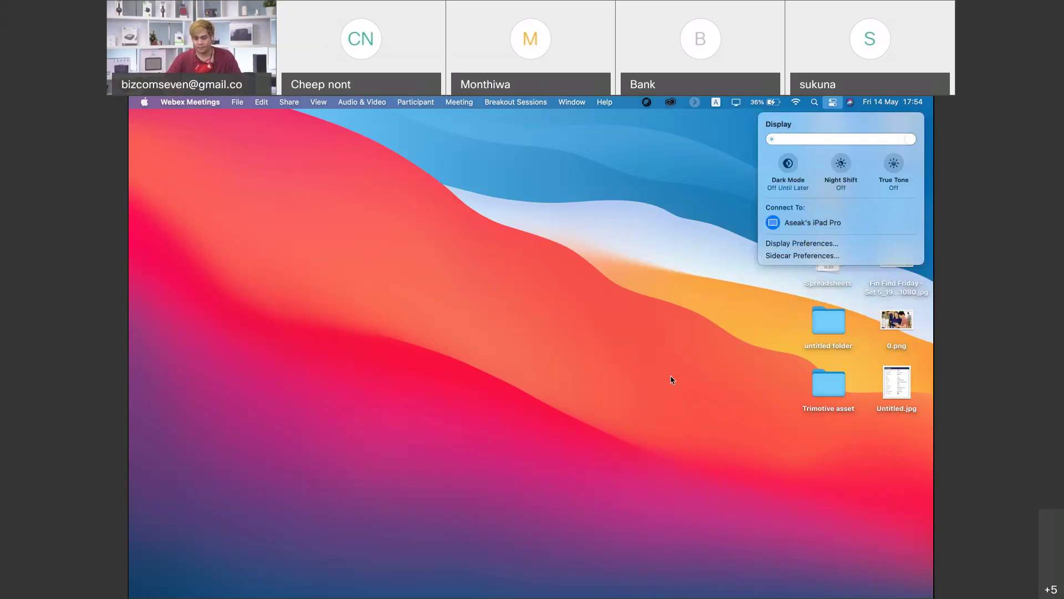
left_click(646, 321)
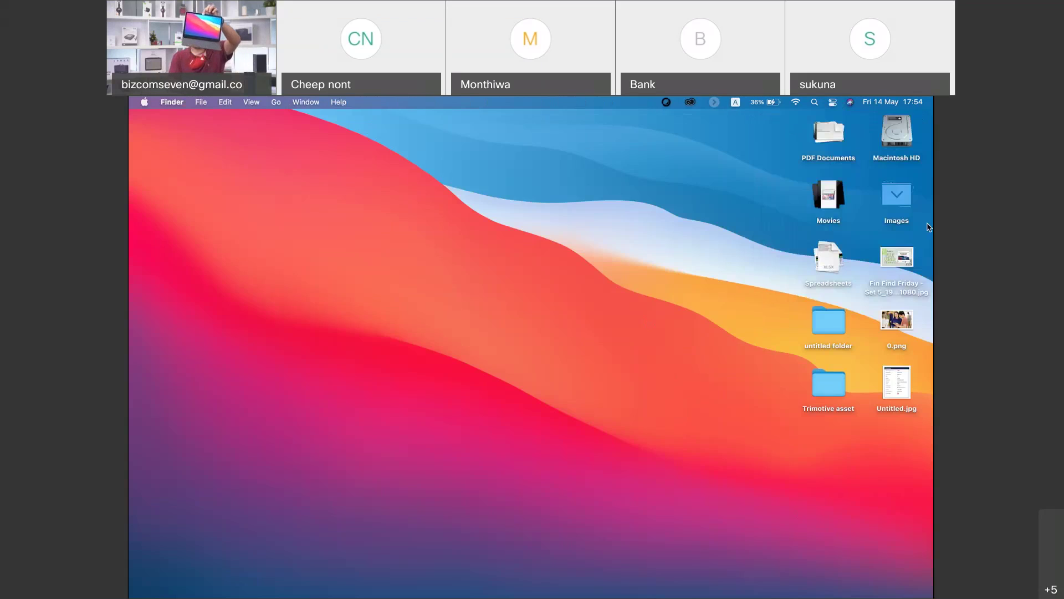
Switch to Desktop 2 and move the Preview window of Fin Find Friday - Set 5_1920x1080.jpg across toward the iPad display.
key("F4")
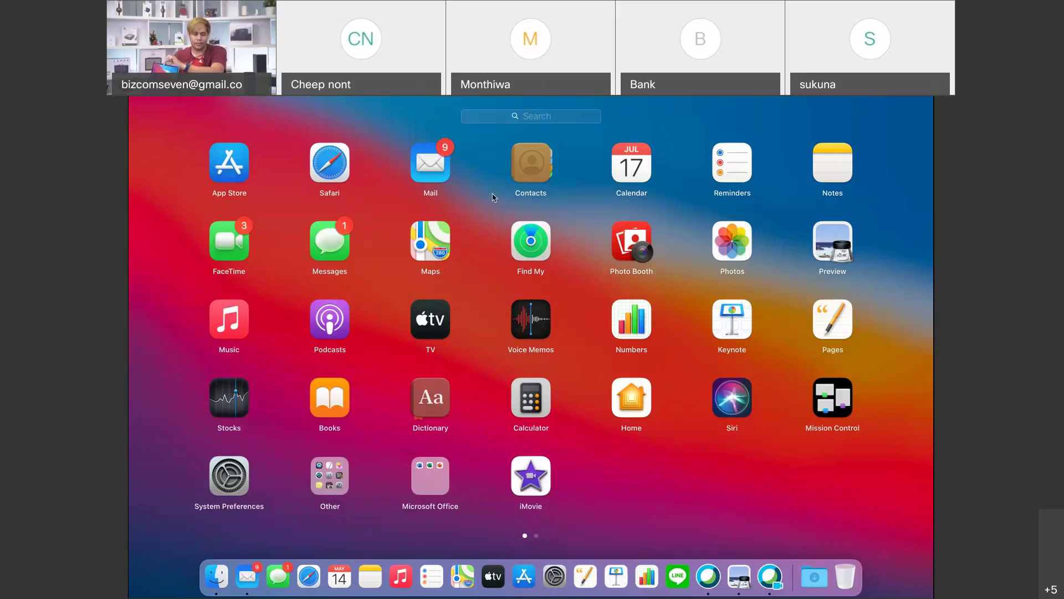
left_click(657, 501)
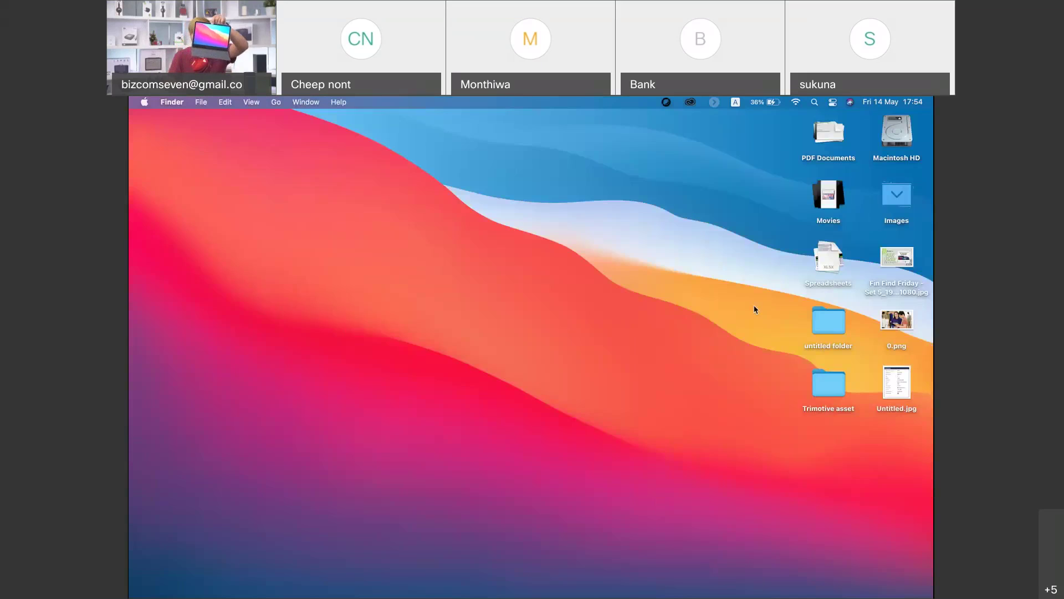
mouse_move(683, 596)
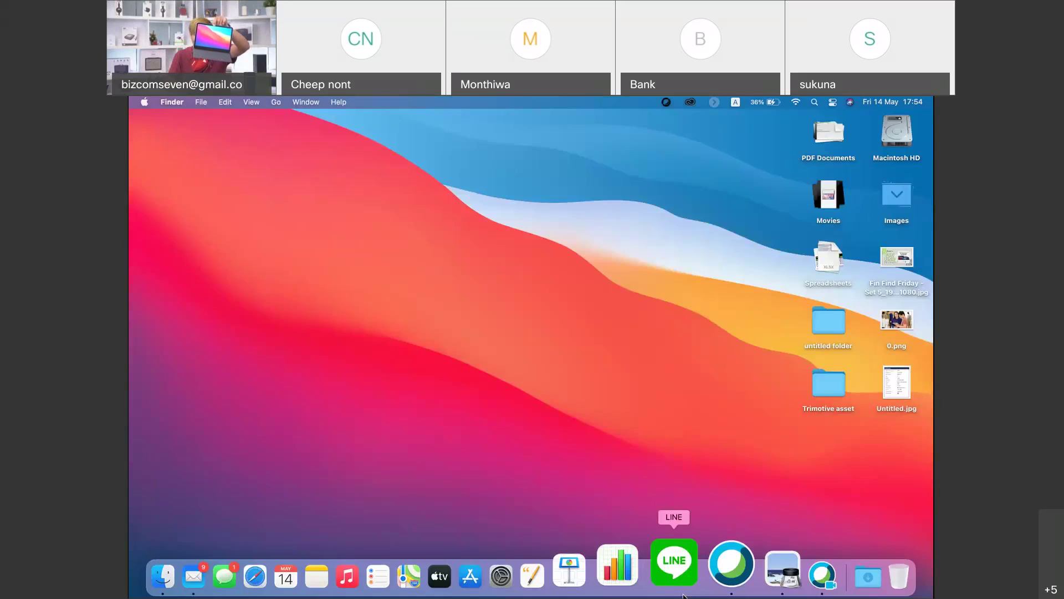
left_click(773, 567)
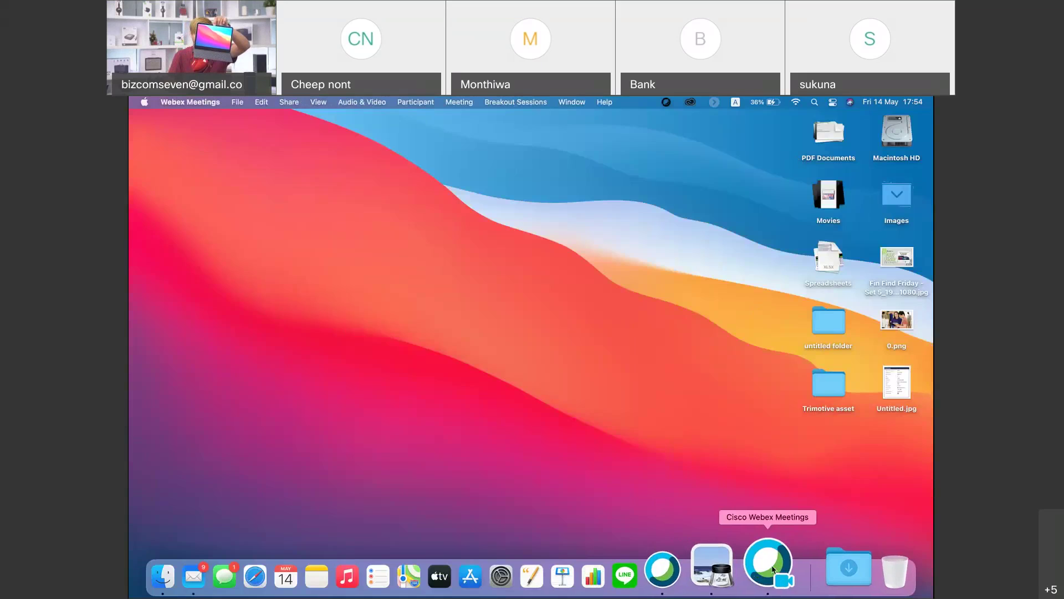
key("ctrl+Up")
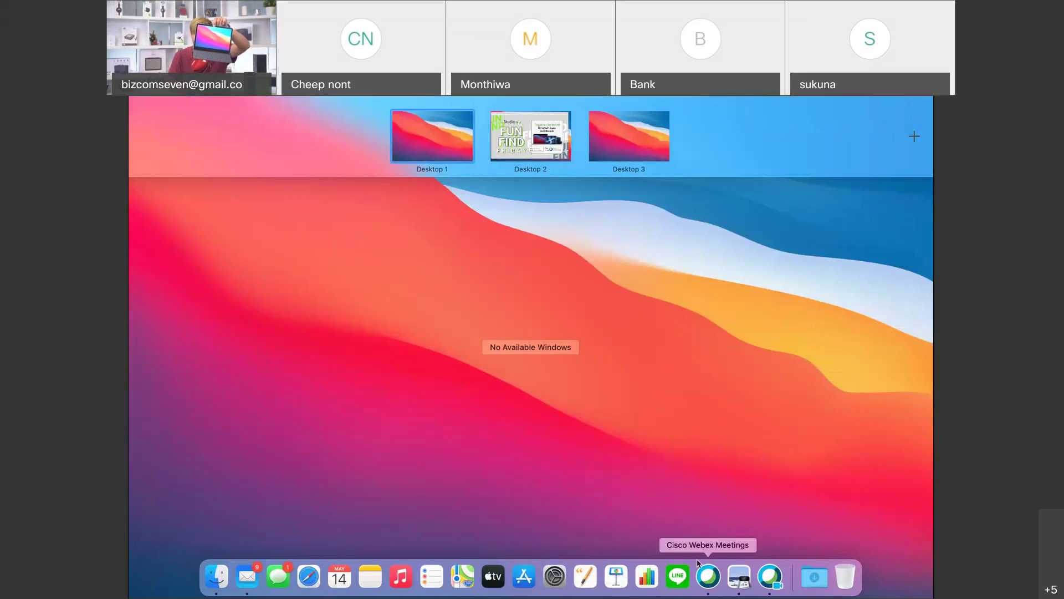
left_click(531, 136)
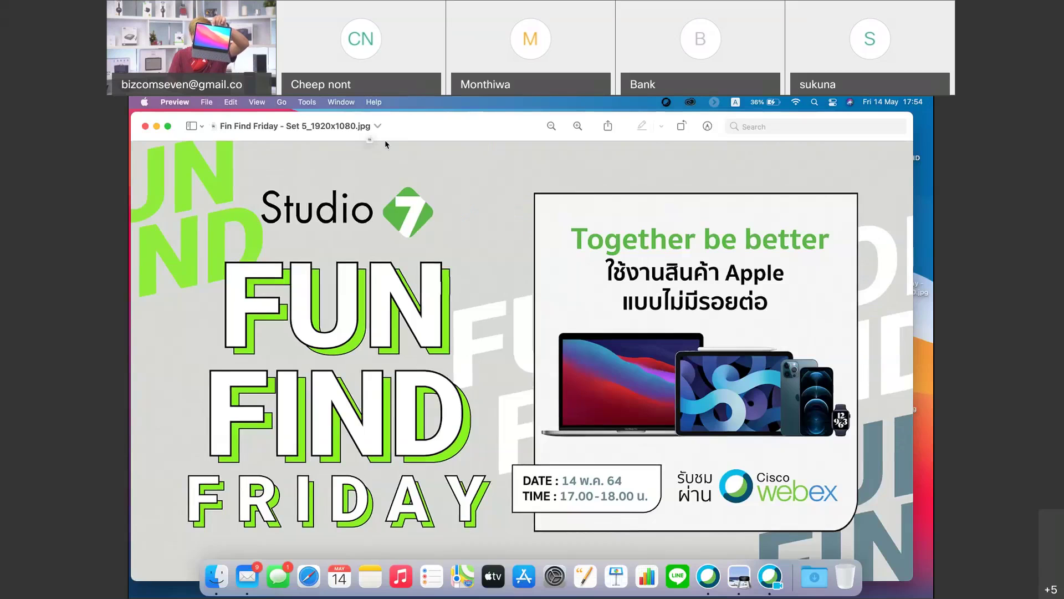
left_click_drag(243, 126, 928, 132)
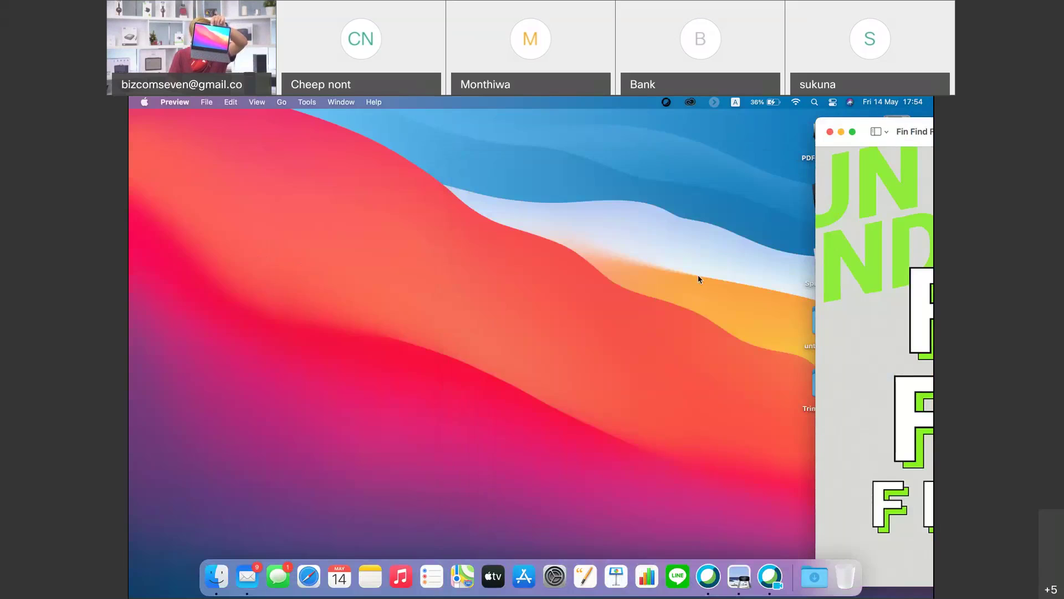
Close the Fin Find Friday - Set 5_1920x1080.jpg image and quit Preview.
key("super+w")
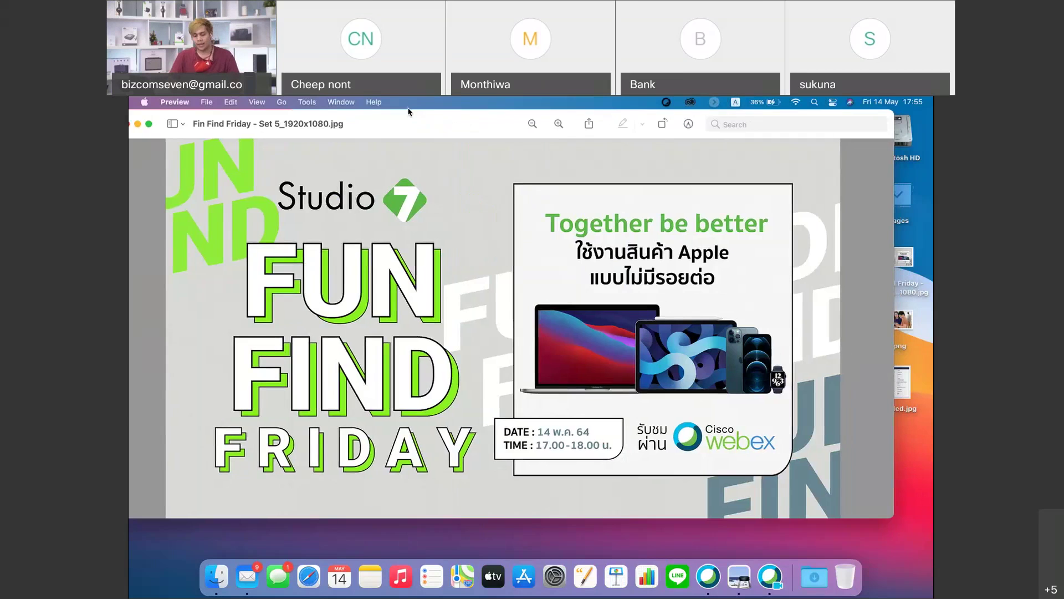
key("super+q")
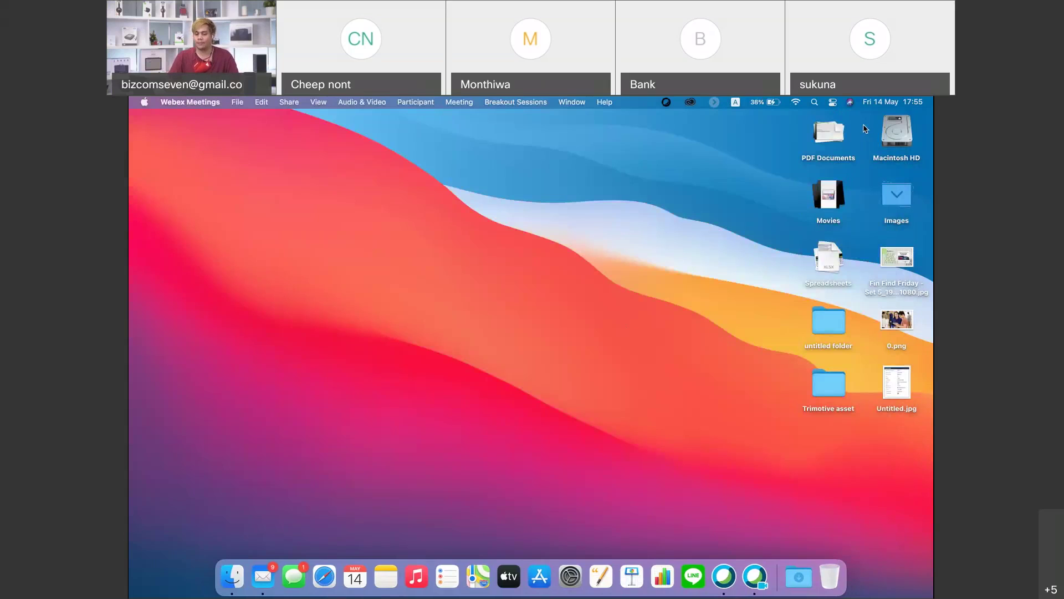
Disconnect the iPad Pro as a Sidecar display in the Mac's display settings and close them.
left_click(835, 103)
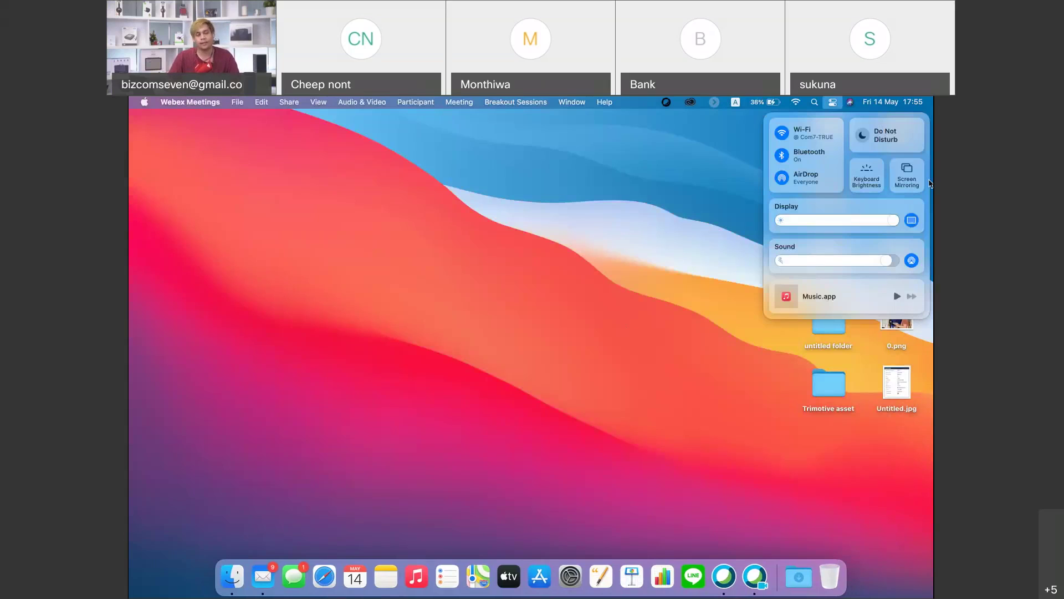
left_click(912, 222)
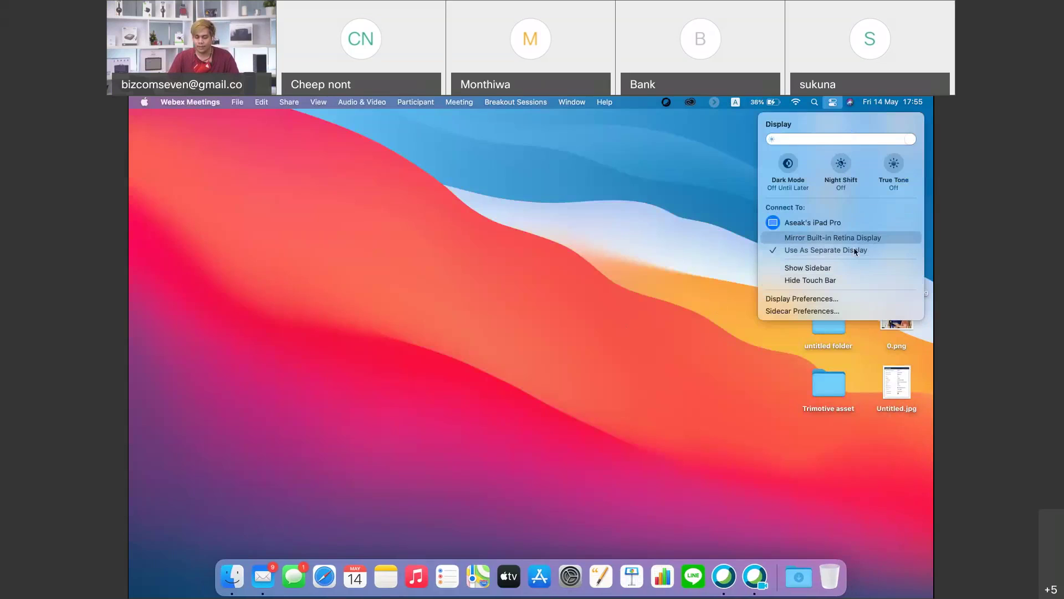
left_click(773, 223)
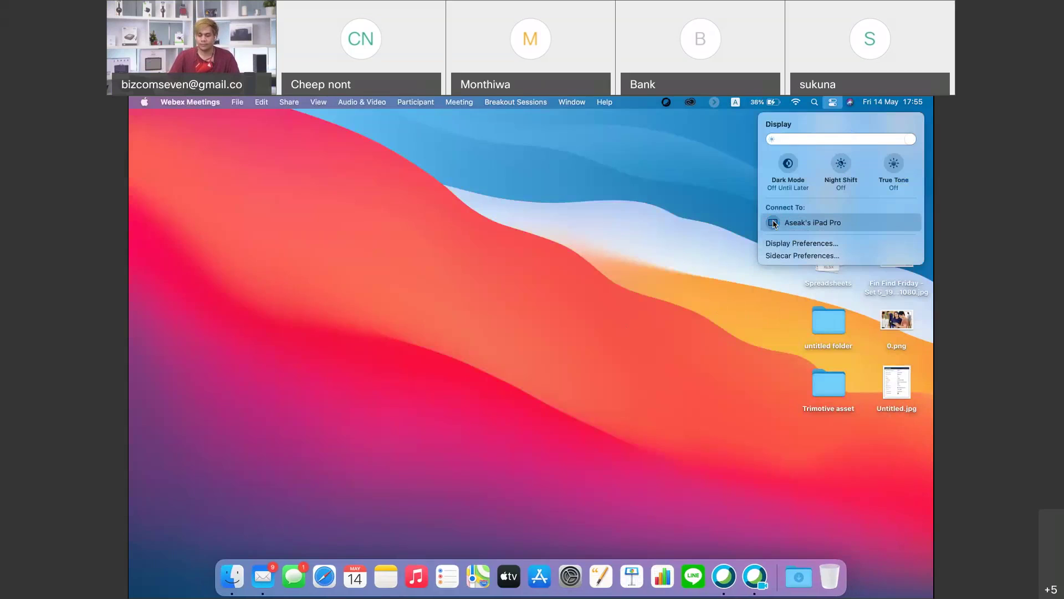
left_click(773, 396)
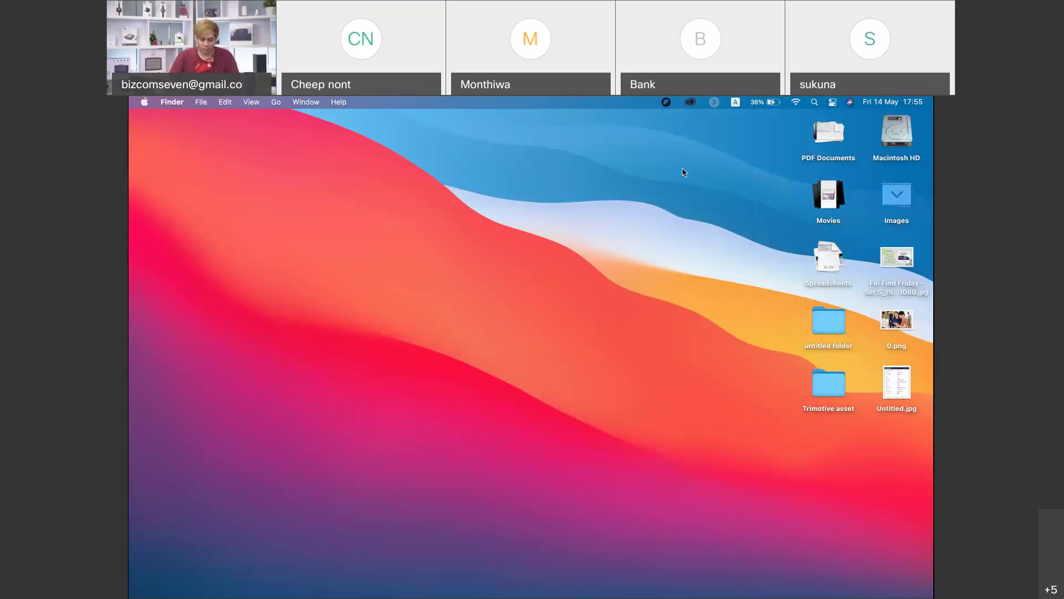